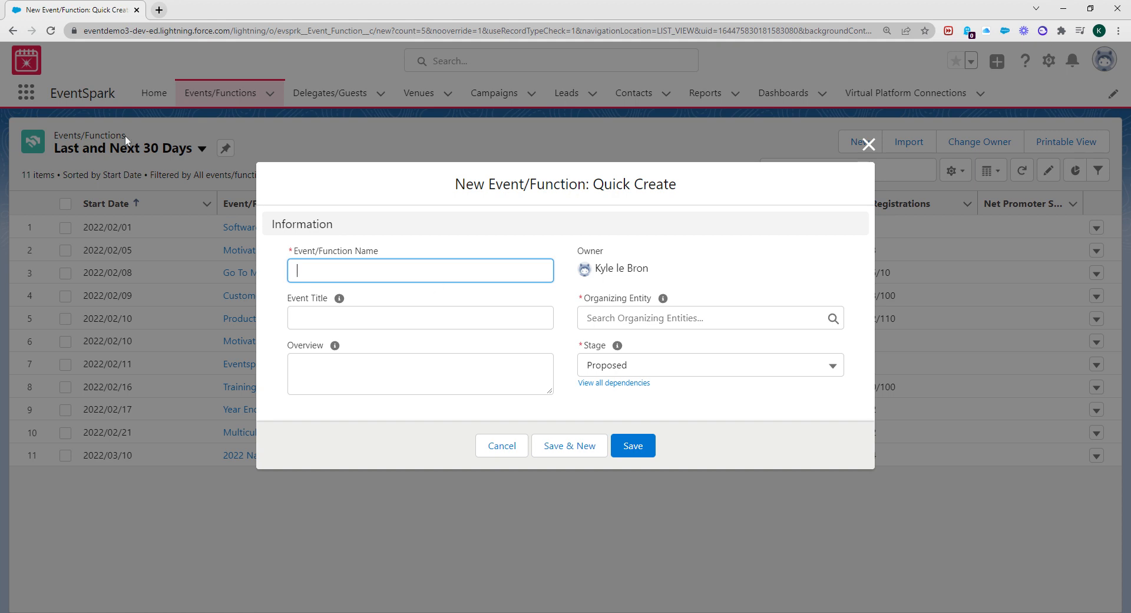
Create event 'Test' titled Test, organizer EventSpark - DEMO - 3, stage Planning, and save it
{"action": "type", "text": "Test"}
{"action": "left_click", "coordinate": [297, 317]}
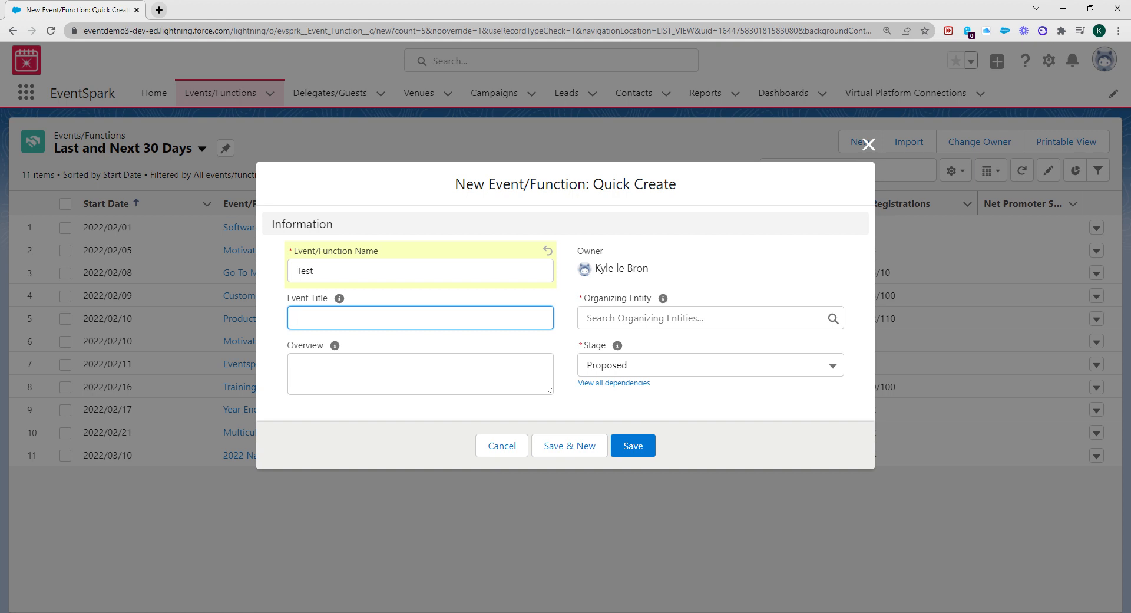
{"action": "type", "text": "Test"}
{"action": "left_click", "coordinate": [665, 318]}
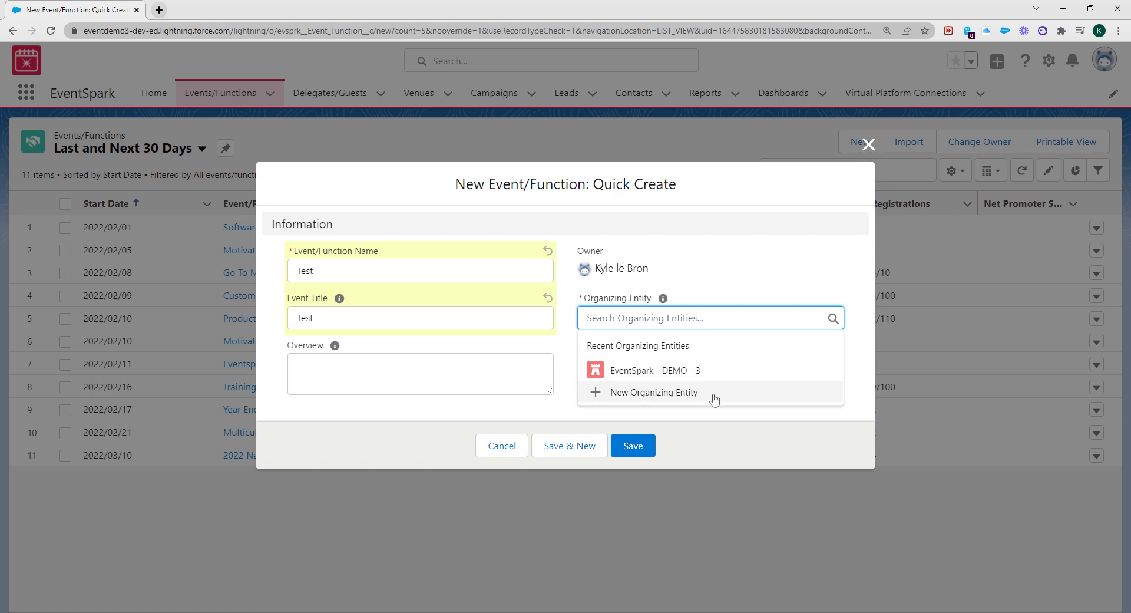
{"action": "left_click", "coordinate": [684, 372]}
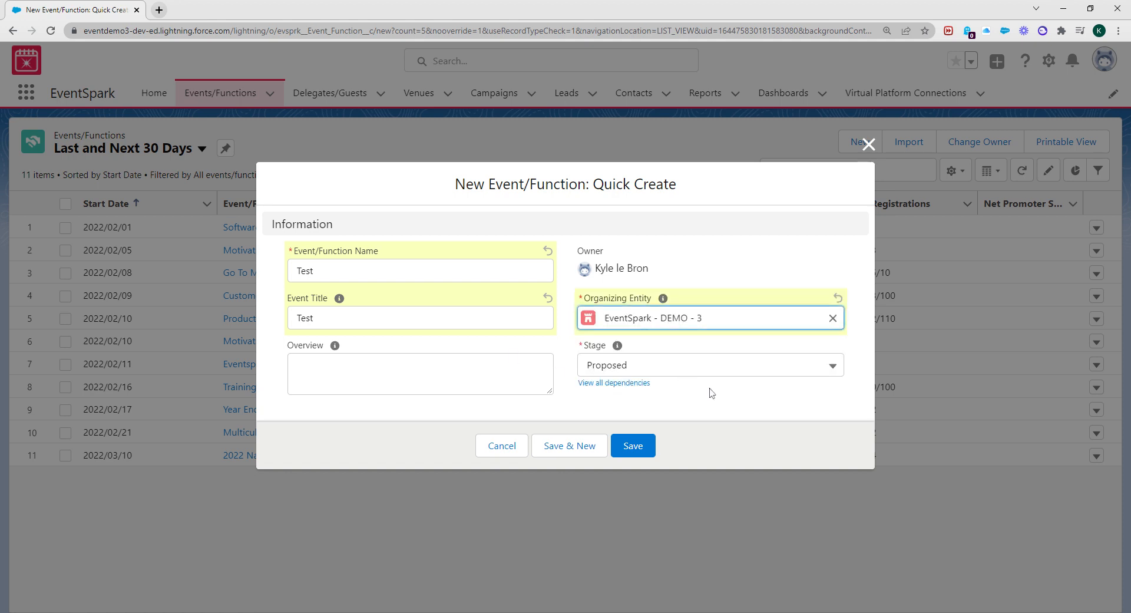
{"action": "left_click", "coordinate": [690, 363]}
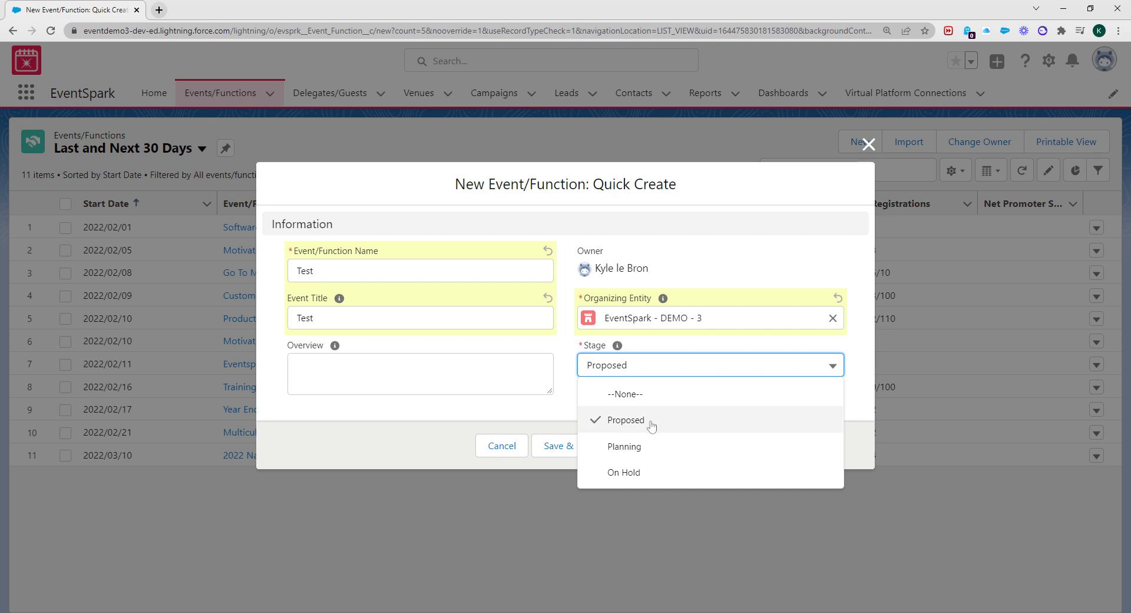
{"action": "left_click", "coordinate": [612, 448]}
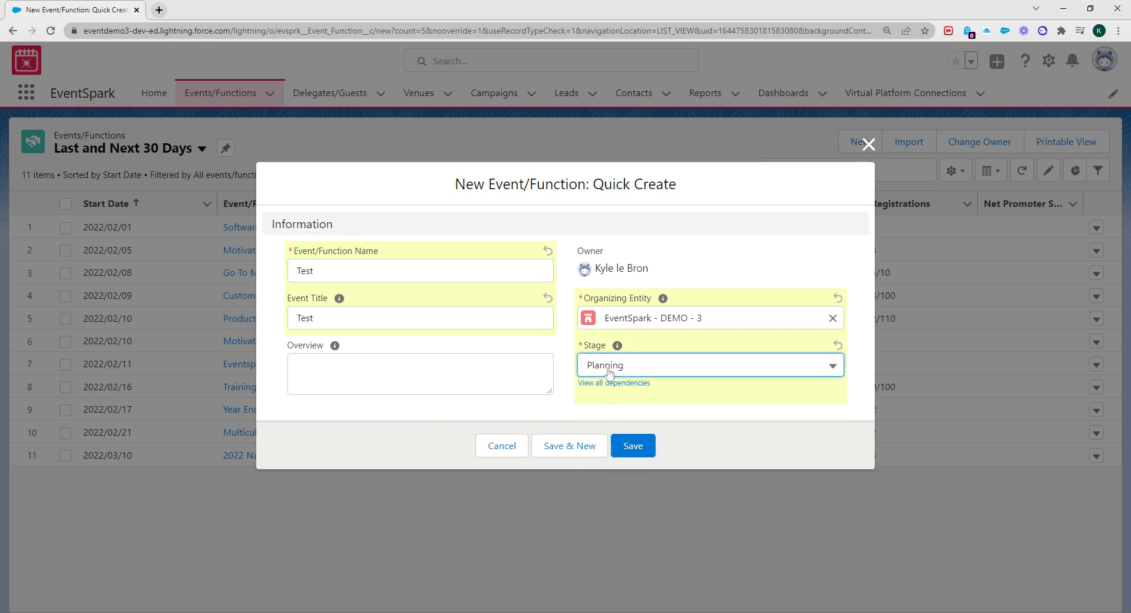
{"action": "left_click", "coordinate": [641, 455]}
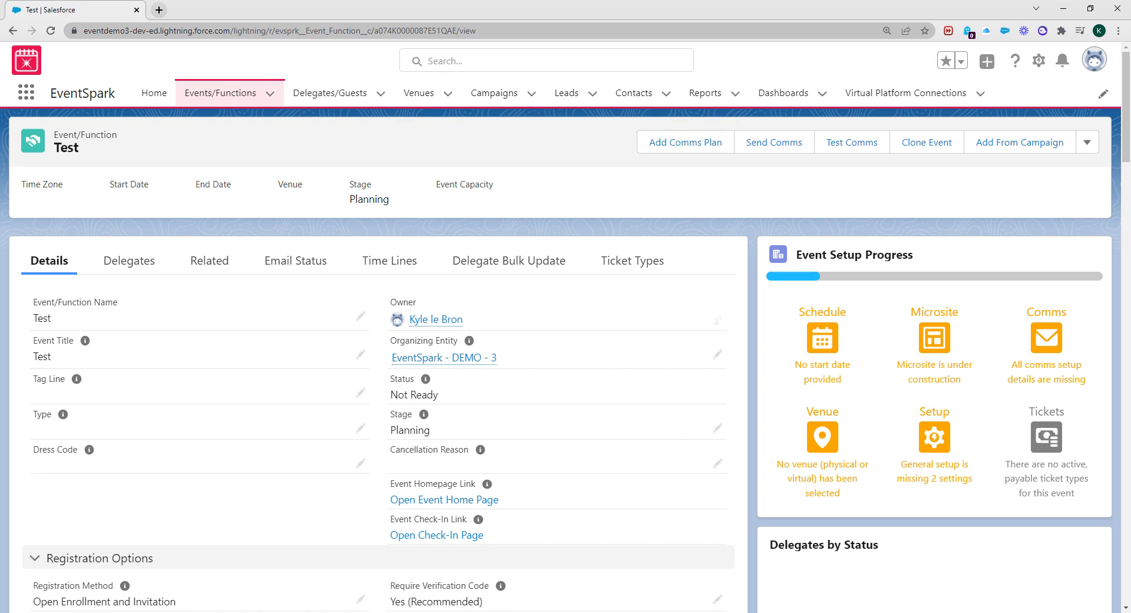
Scroll down to Schedule Details and start inline editing the Registration Cut-Off Date
{"action": "left_click_drag", "start_coordinate": [796, 255], "coordinate": [963, 259]}
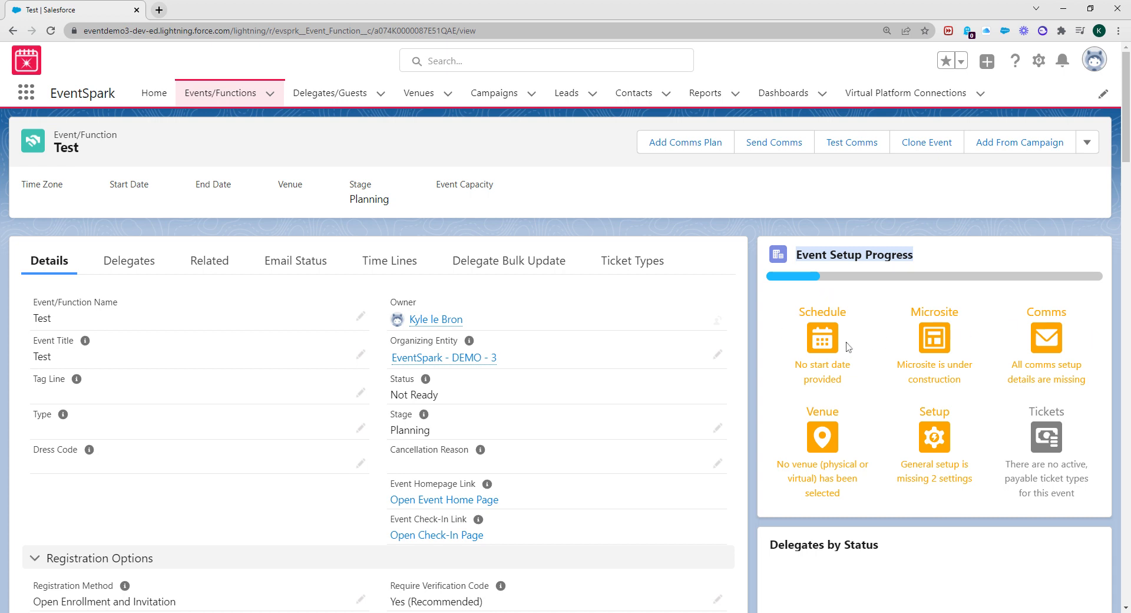
{"action": "scroll", "coordinate": [292, 432], "scroll_direction": "down", "scroll_amount": 3}
{"action": "scroll", "coordinate": [292, 431], "scroll_direction": "down", "scroll_amount": 5}
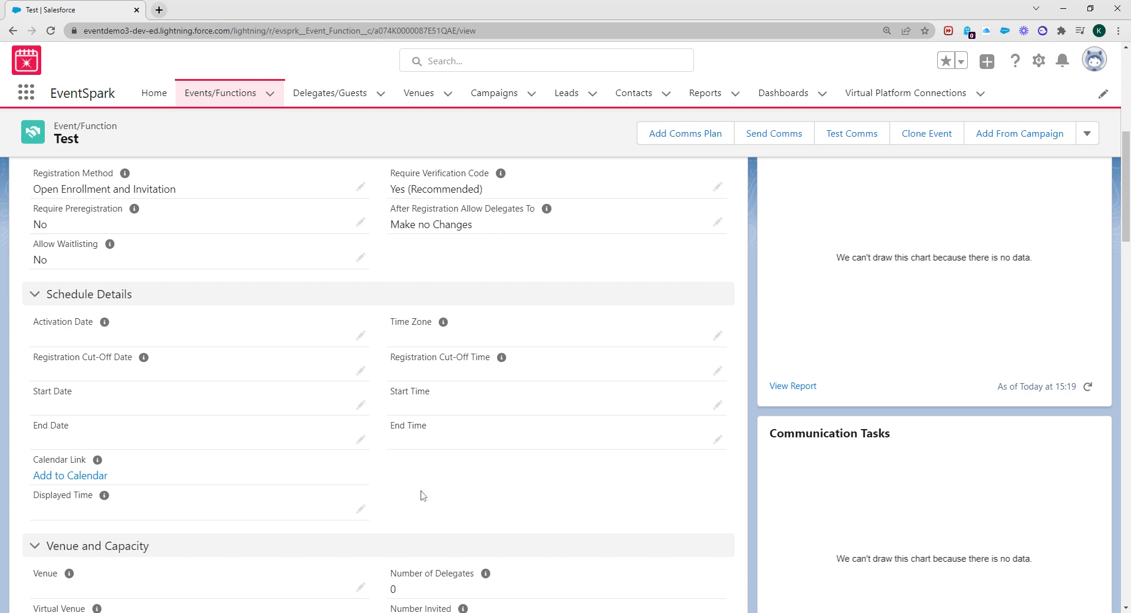
{"action": "left_click", "coordinate": [361, 372]}
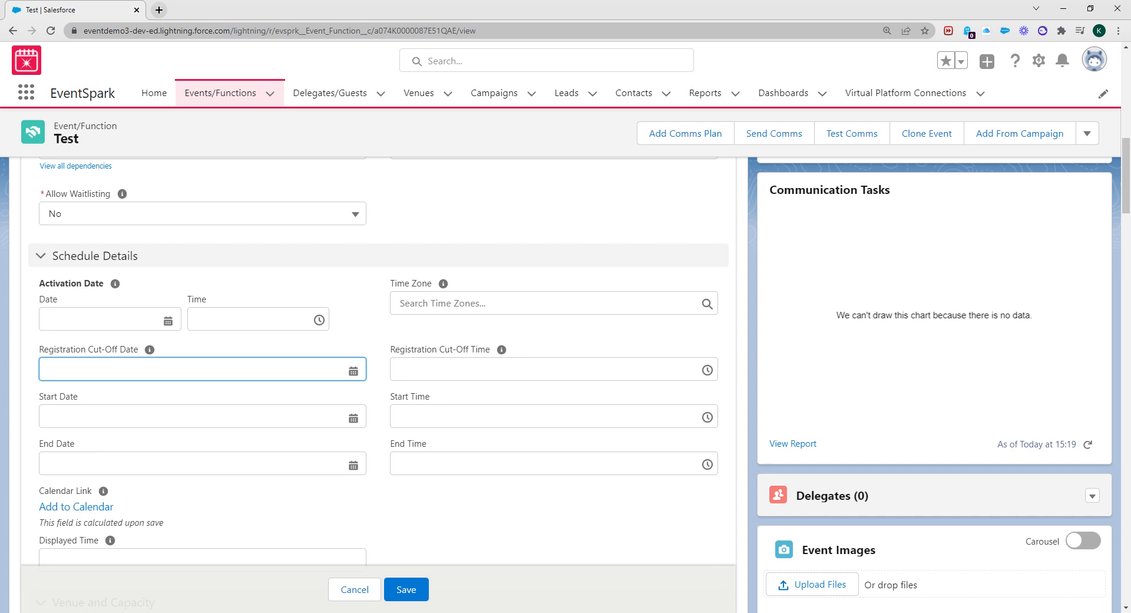
Set the registration cut-off to 2022/02/14 at 13:45
{"action": "left_click", "coordinate": [203, 369]}
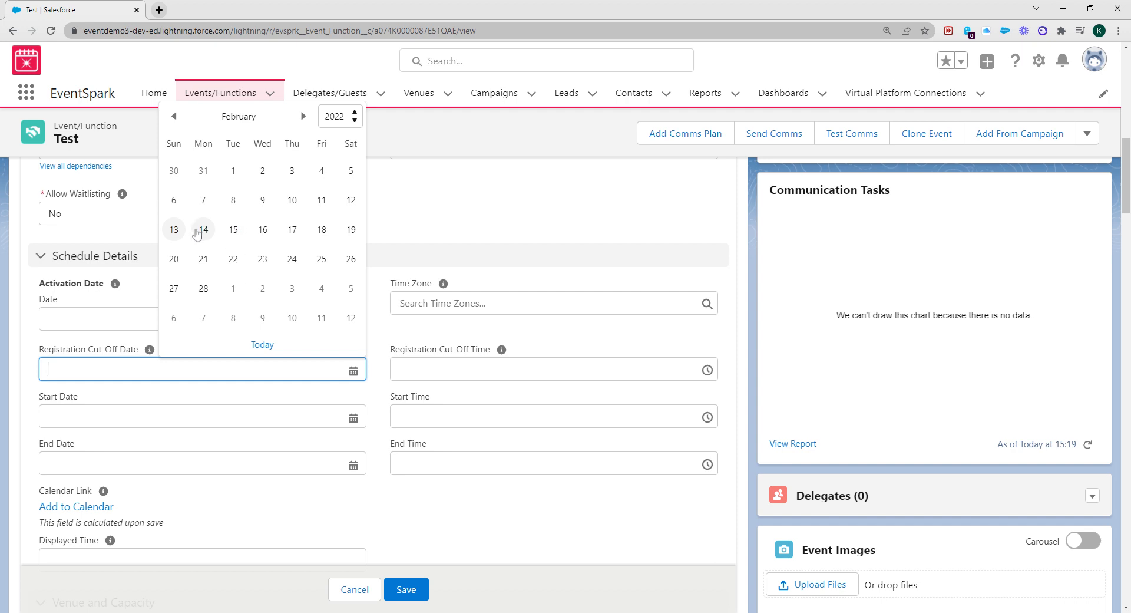
{"action": "left_click", "coordinate": [203, 229]}
{"action": "left_click", "coordinate": [455, 370]}
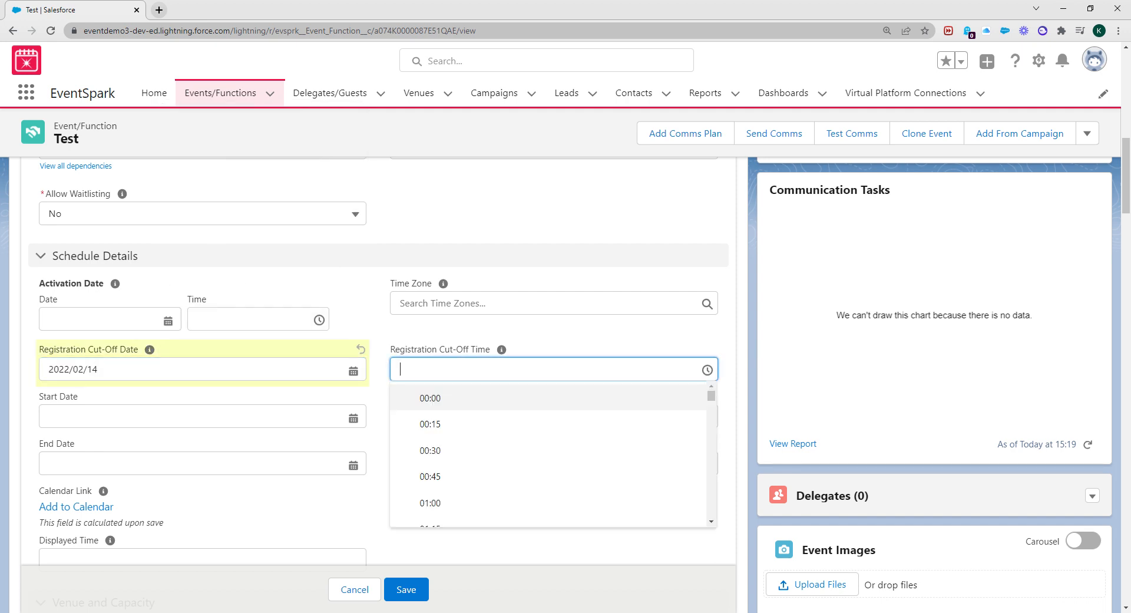
{"action": "scroll", "coordinate": [479, 494], "scroll_direction": "down", "scroll_amount": 20}
{"action": "scroll", "coordinate": [478, 495], "scroll_direction": "down", "scroll_amount": 1}
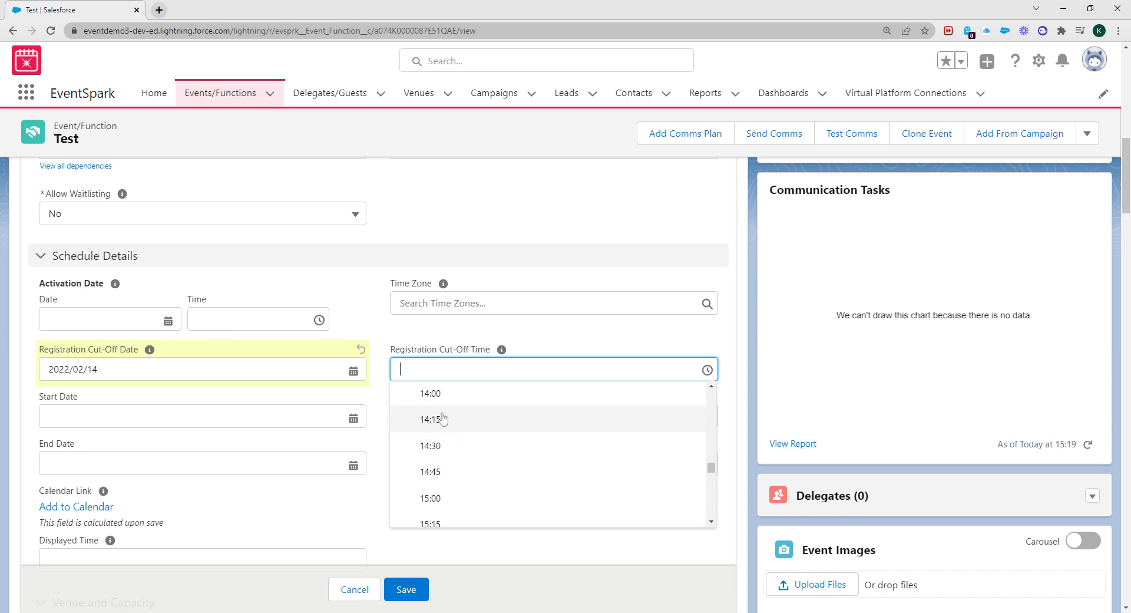
{"action": "scroll", "coordinate": [449, 428], "scroll_direction": "up", "scroll_amount": 1}
{"action": "left_click", "coordinate": [448, 430]}
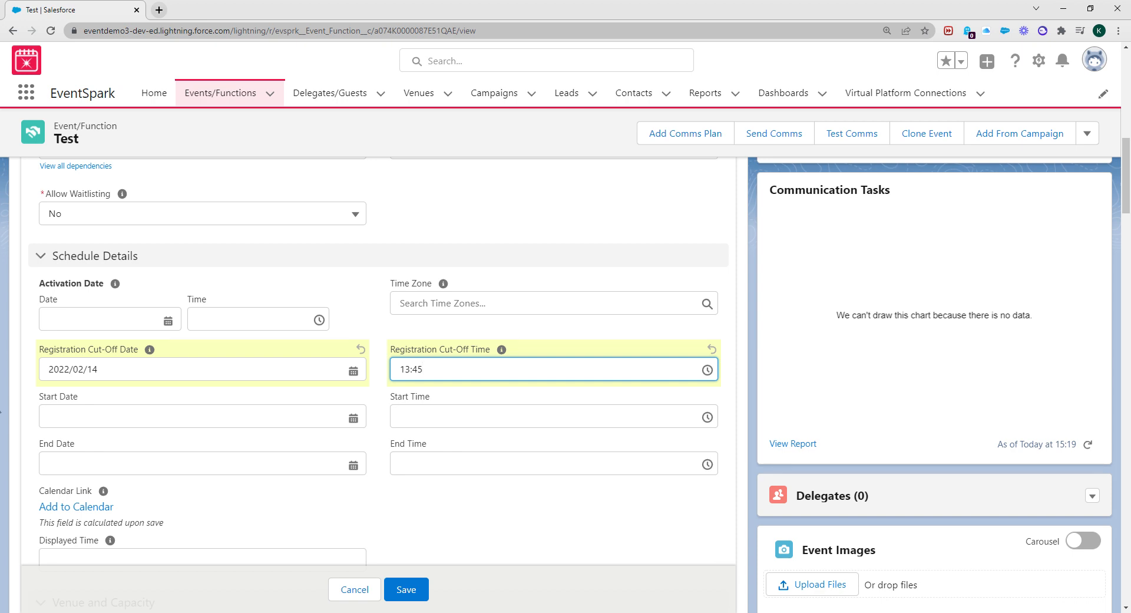
Set the event start to 2022/02/15 at 09:00
{"action": "left_click", "coordinate": [88, 419]}
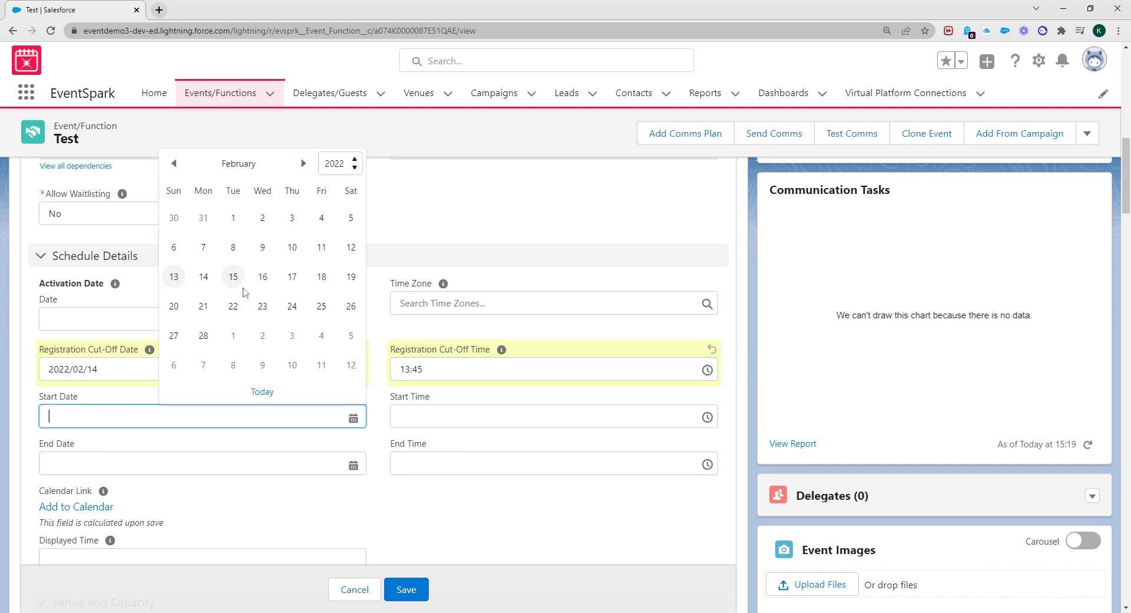
{"action": "left_click", "coordinate": [240, 286]}
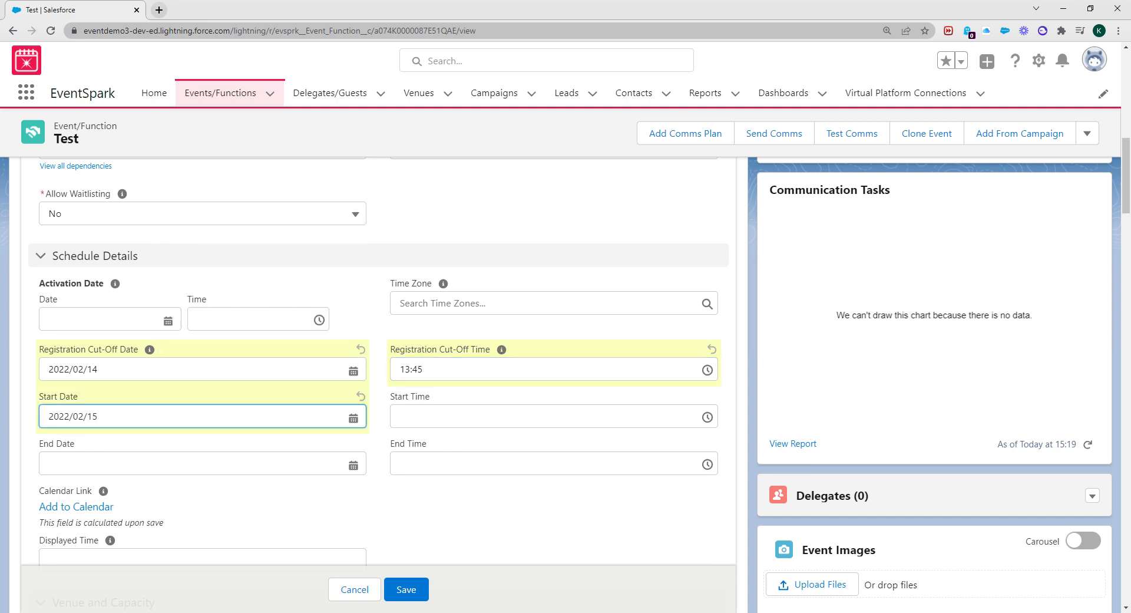
{"action": "left_click", "coordinate": [478, 416]}
{"action": "scroll", "coordinate": [477, 495], "scroll_direction": "down", "scroll_amount": 10}
{"action": "scroll", "coordinate": [478, 498], "scroll_direction": "down", "scroll_amount": 3}
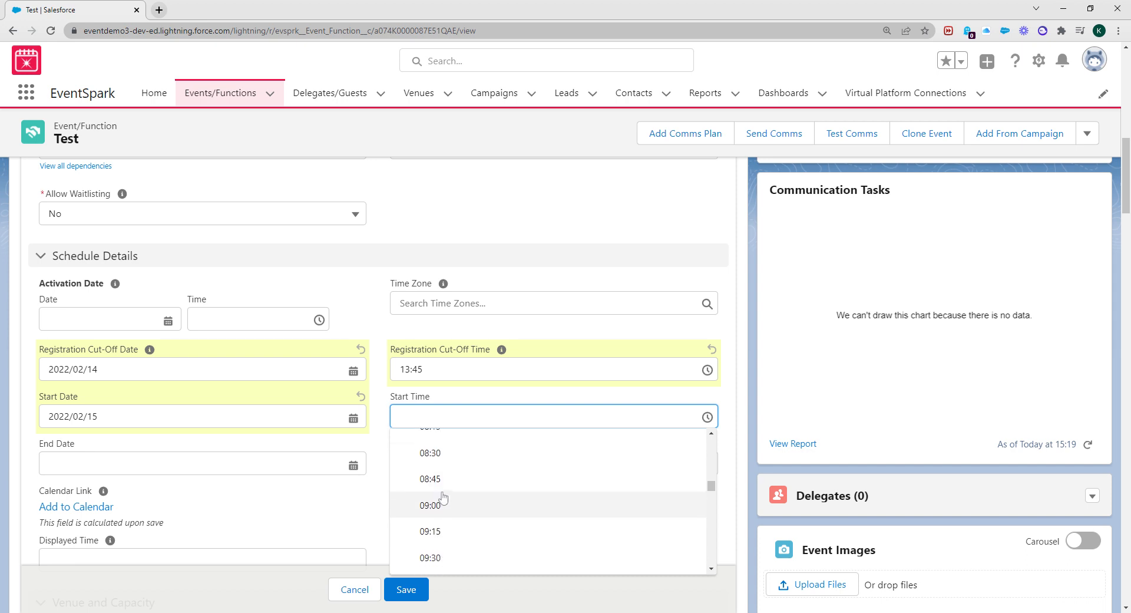
{"action": "left_click", "coordinate": [443, 500]}
Set the event end to 2022/02/15 at 13:00
{"action": "left_click", "coordinate": [224, 463]}
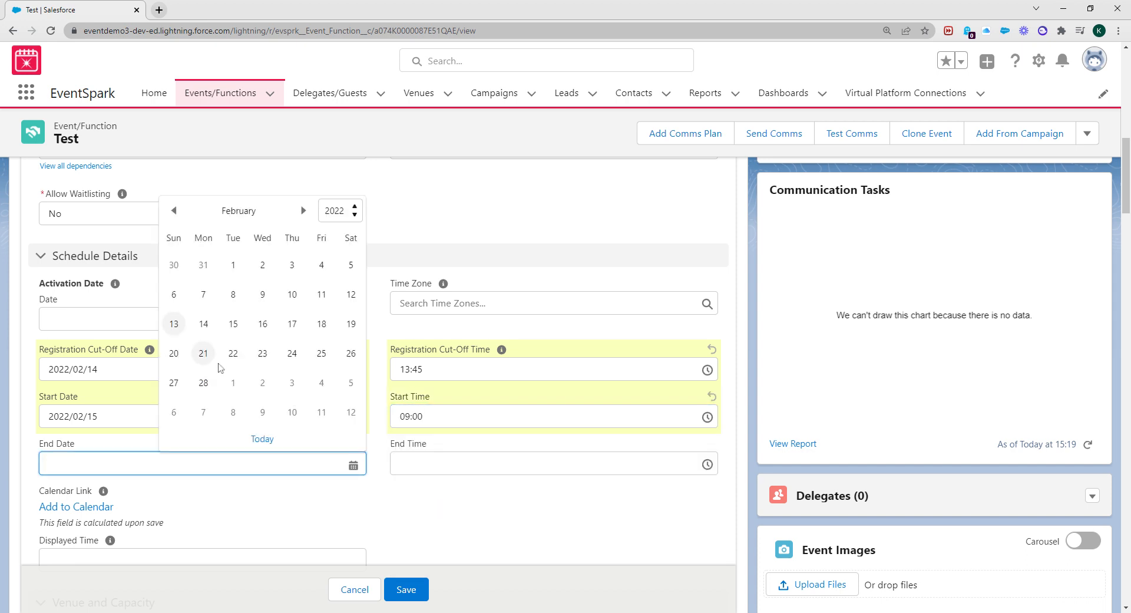
{"action": "left_click", "coordinate": [233, 323]}
{"action": "left_click", "coordinate": [440, 463]}
{"action": "scroll", "coordinate": [489, 412], "scroll_direction": "down", "scroll_amount": 18}
{"action": "scroll", "coordinate": [488, 412], "scroll_direction": "down", "scroll_amount": 5}
{"action": "left_click", "coordinate": [452, 399]}
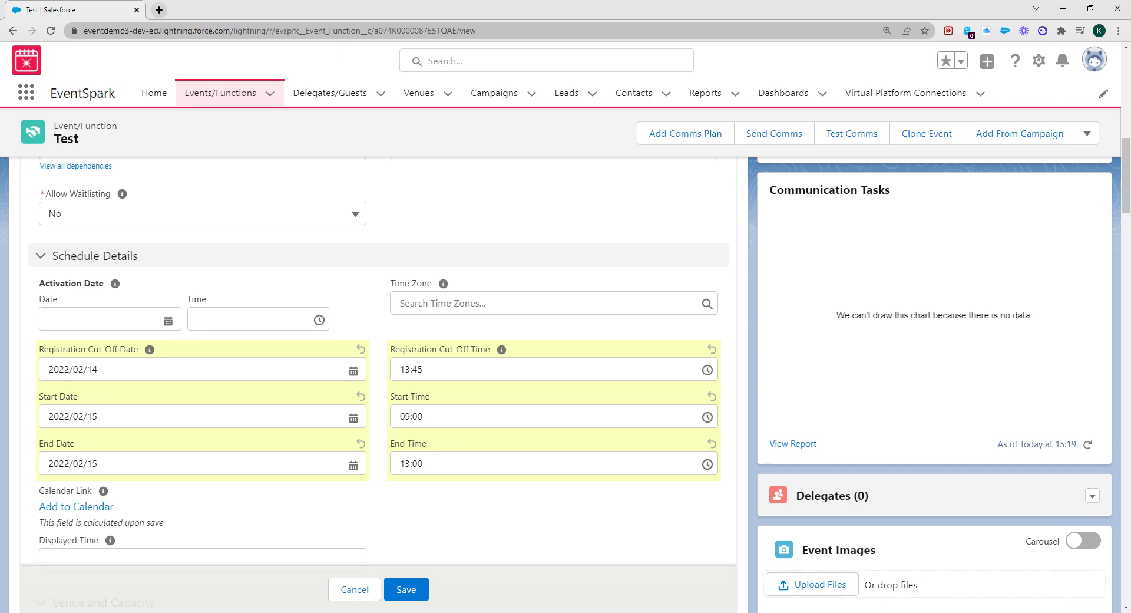
{"action": "left_click", "coordinate": [536, 304]}
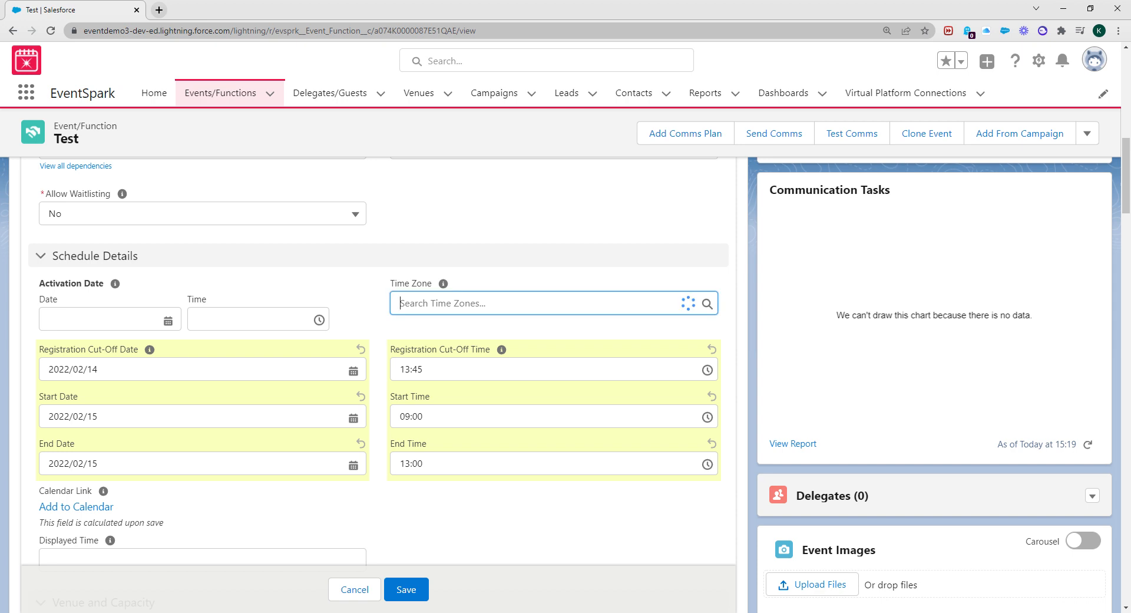
Set time zone to America/New_York, save the schedule, and start adding a communications plan
{"action": "type", "text": "ne"}
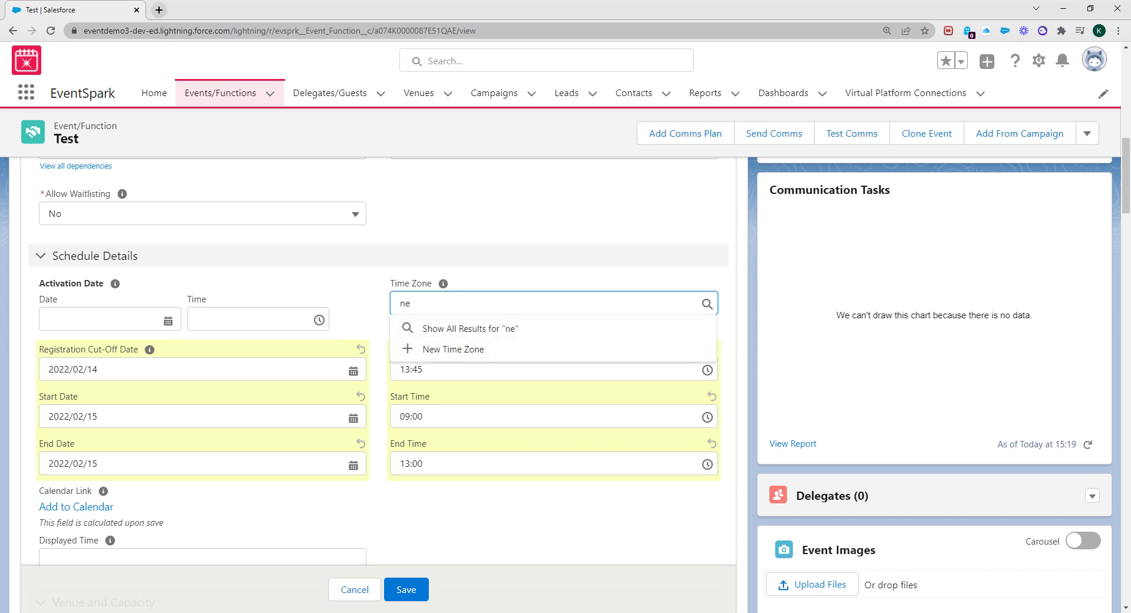
{"action": "type", "text": "w y"}
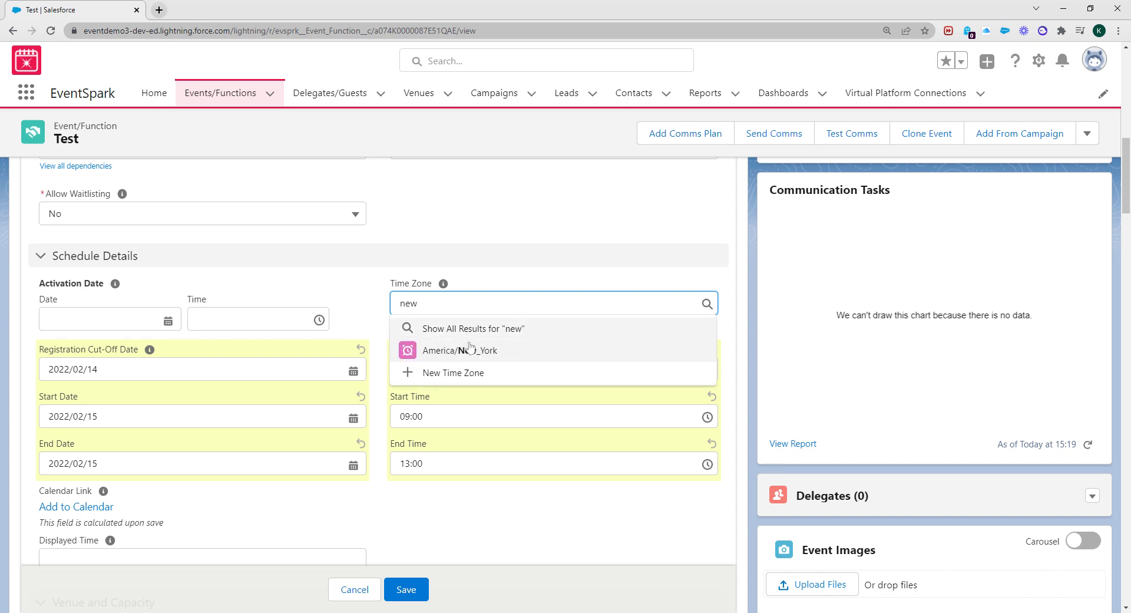
{"action": "left_click", "coordinate": [464, 351]}
{"action": "scroll", "coordinate": [421, 529], "scroll_direction": "down", "scroll_amount": 3}
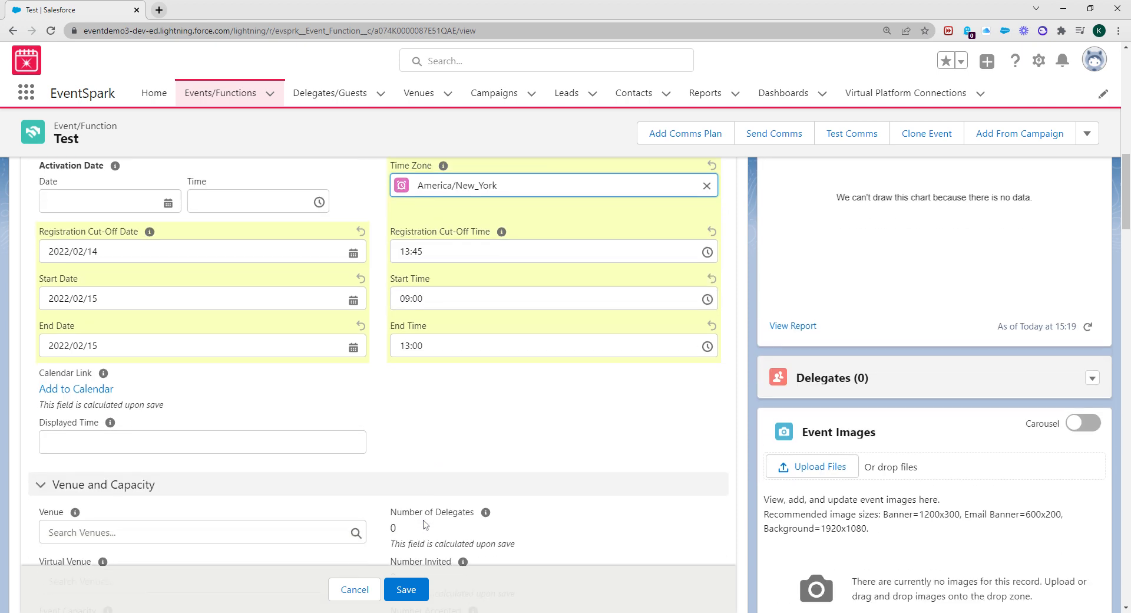
{"action": "scroll", "coordinate": [463, 477], "scroll_direction": "up", "scroll_amount": 2}
{"action": "left_click", "coordinate": [406, 589]}
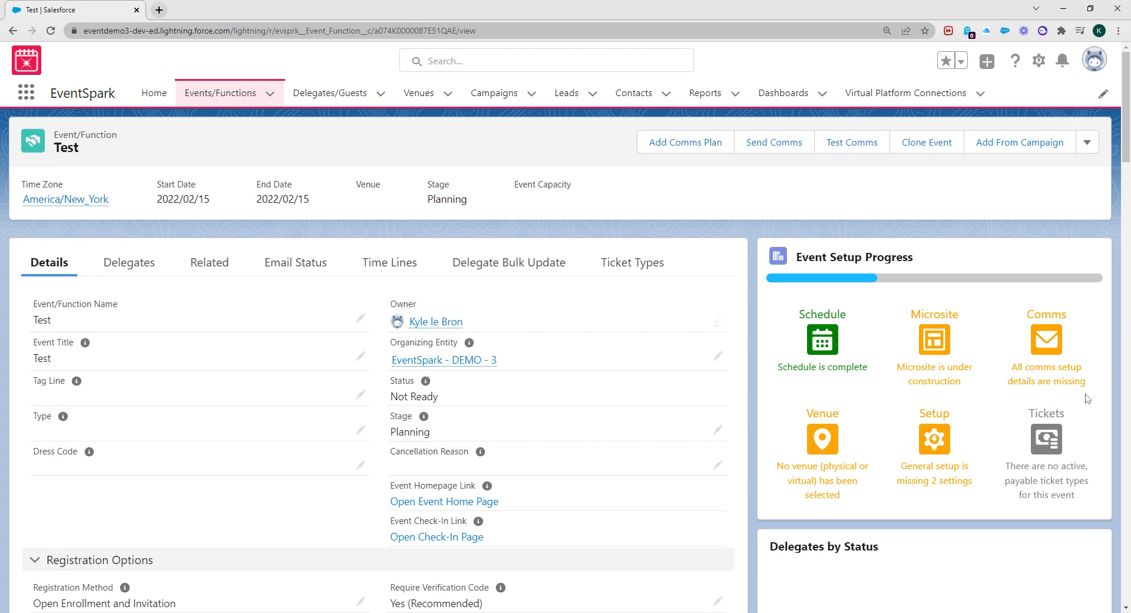
{"action": "left_click", "coordinate": [701, 147]}
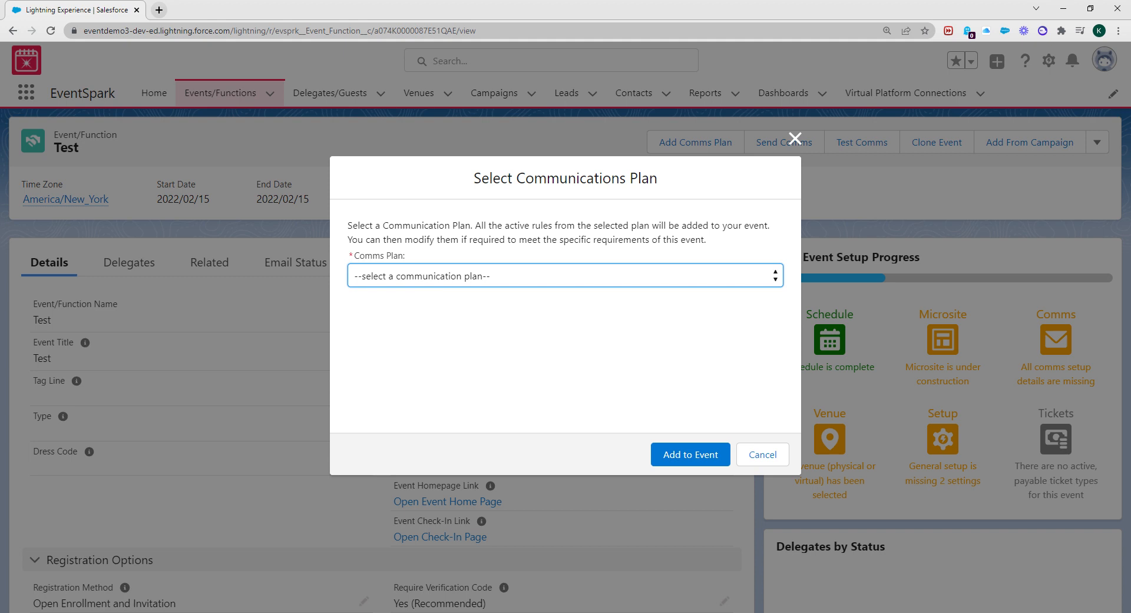
{"action": "left_click", "coordinate": [557, 340]}
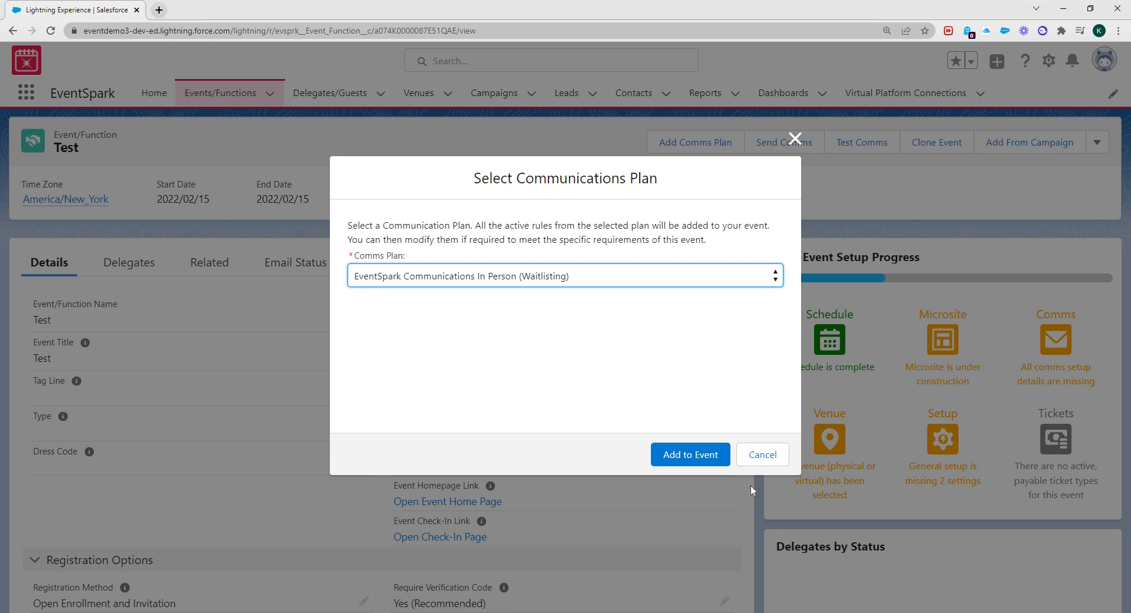
{"action": "left_click", "coordinate": [698, 461]}
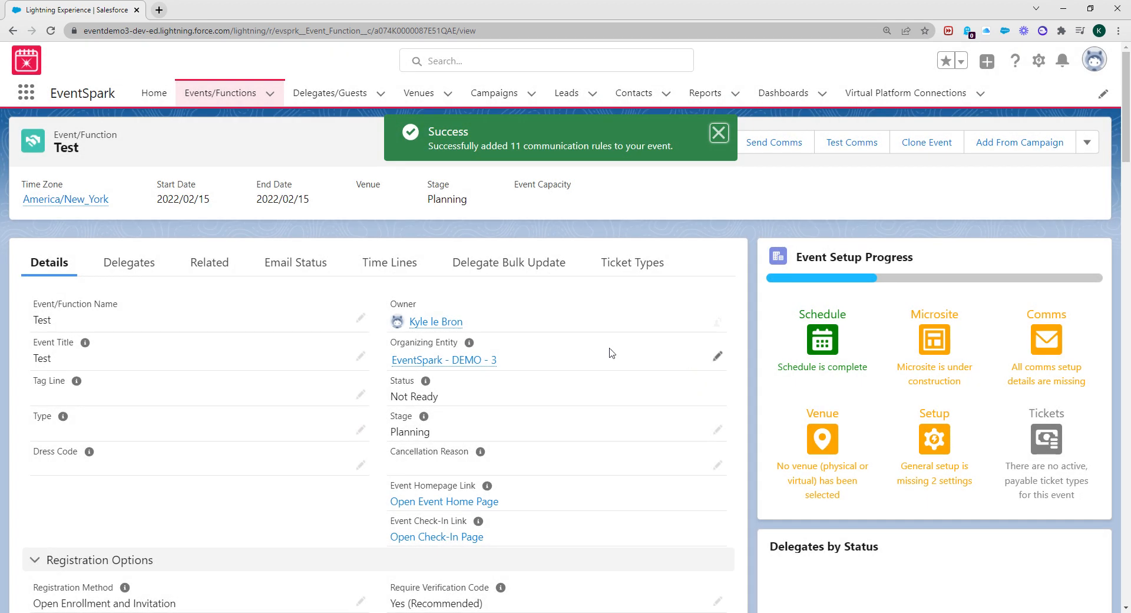
{"action": "left_click", "coordinate": [216, 269]}
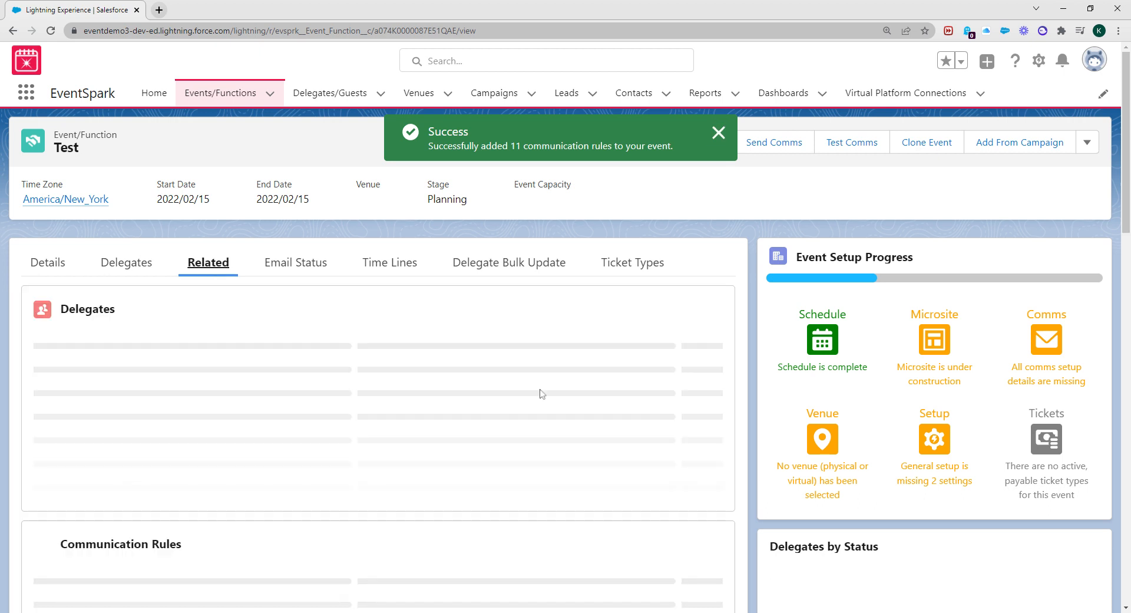
{"action": "scroll", "coordinate": [301, 413], "scroll_direction": "down", "scroll_amount": 1}
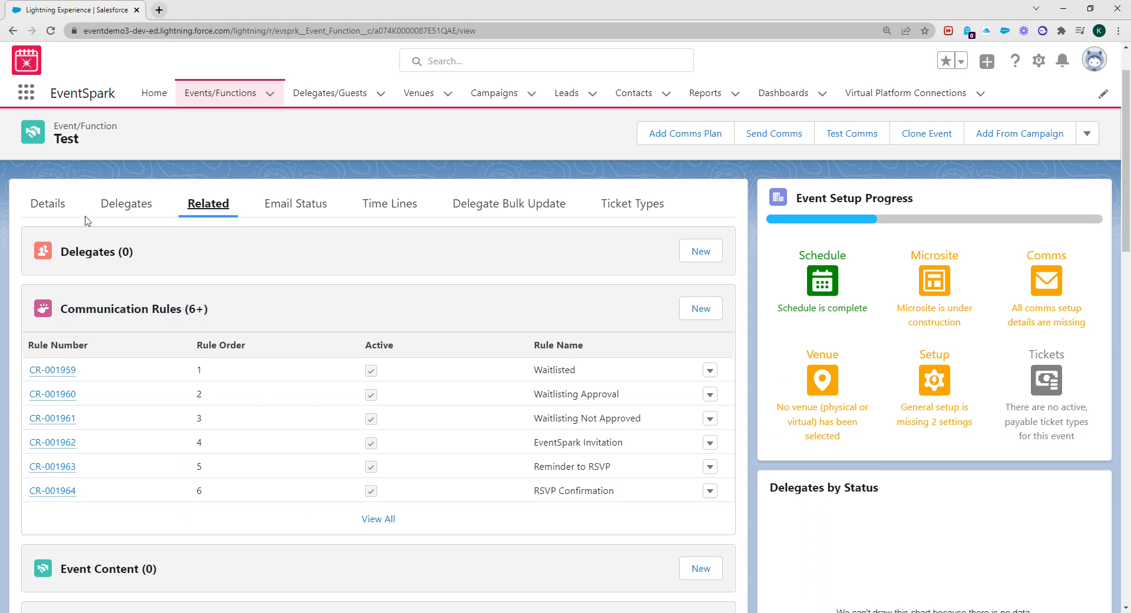
{"action": "left_click", "coordinate": [58, 207]}
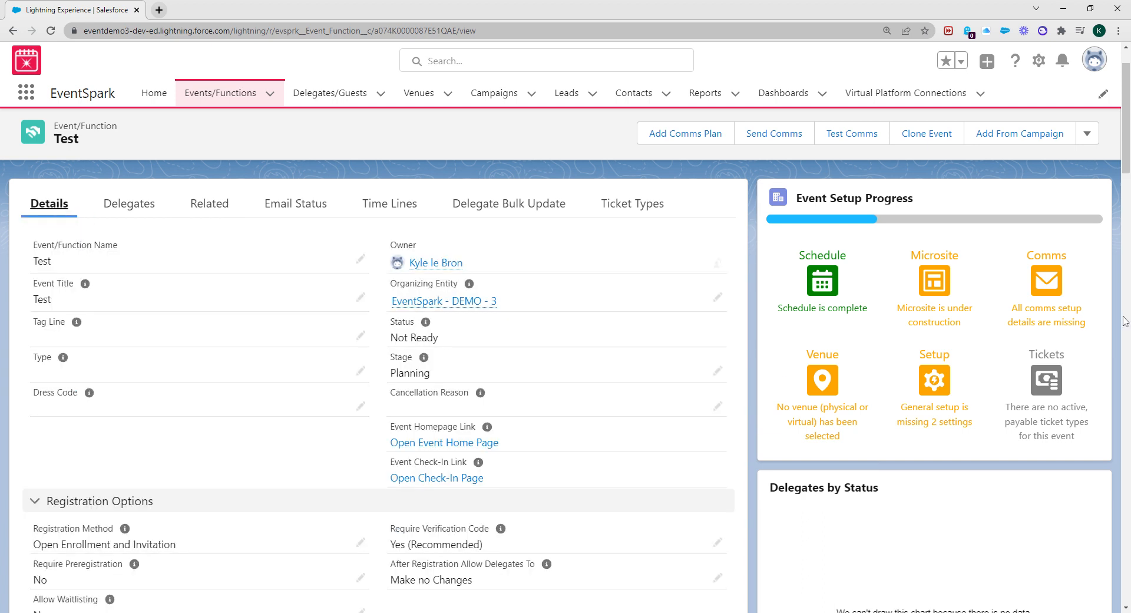
{"action": "left_click", "coordinate": [51, 31]}
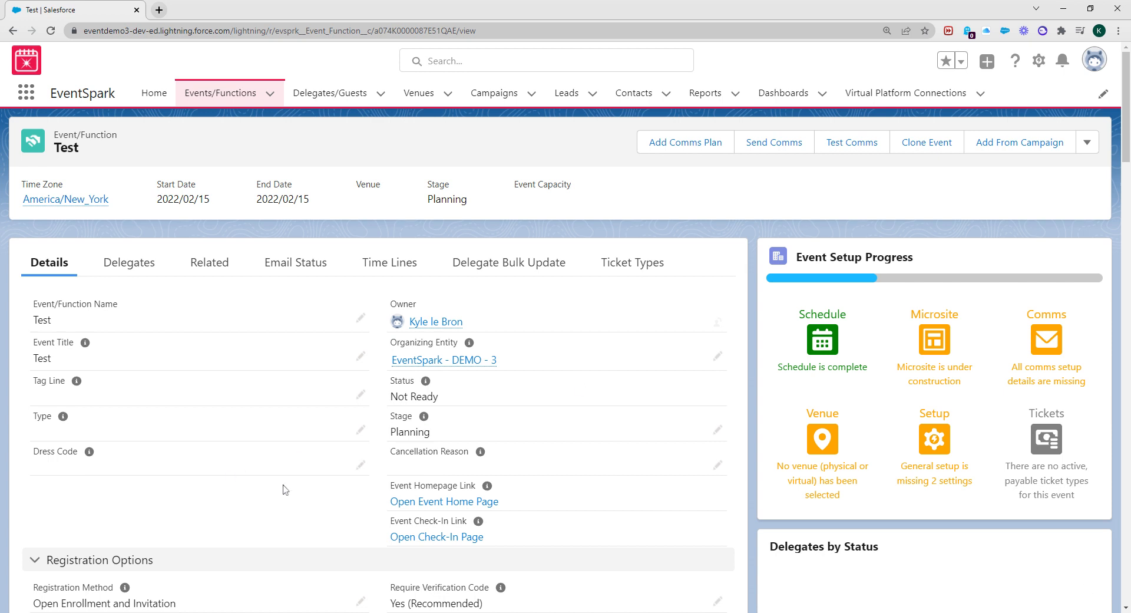
{"action": "scroll", "coordinate": [332, 476], "scroll_direction": "down", "scroll_amount": 6}
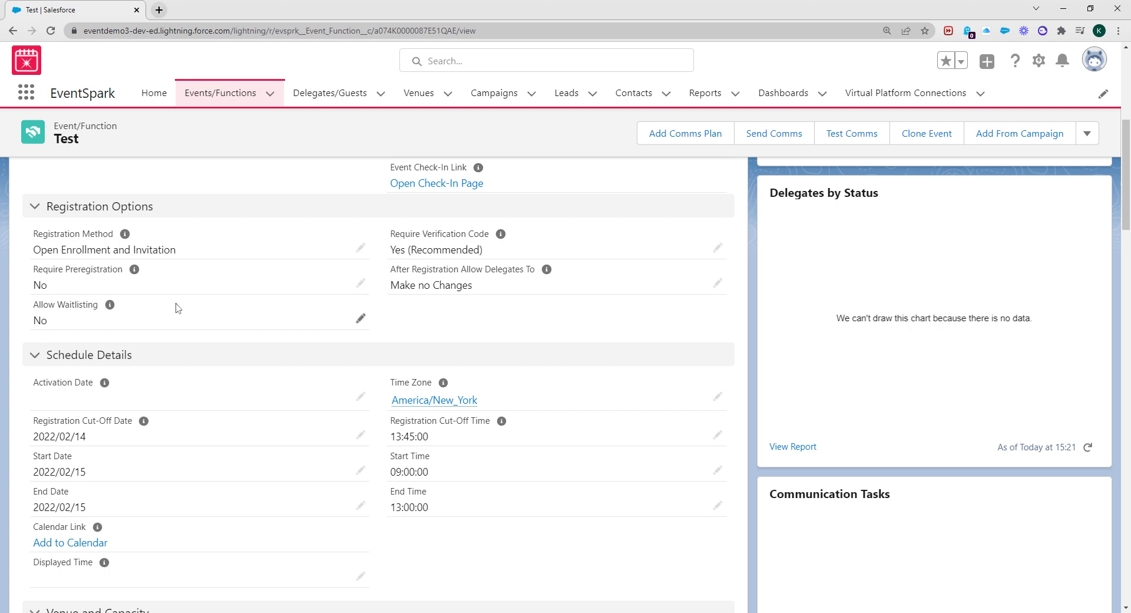
Set After Registration Allow Delegates To to Update or Cancel
{"action": "left_click", "coordinate": [717, 283]}
{"action": "left_click", "coordinate": [598, 301]}
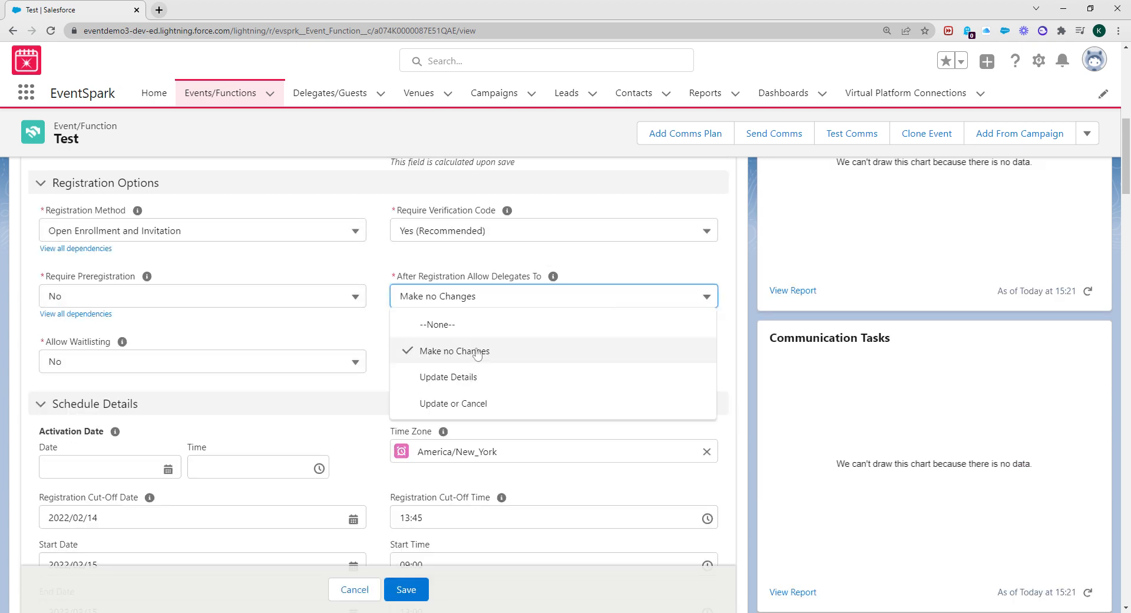
{"action": "left_click", "coordinate": [452, 400]}
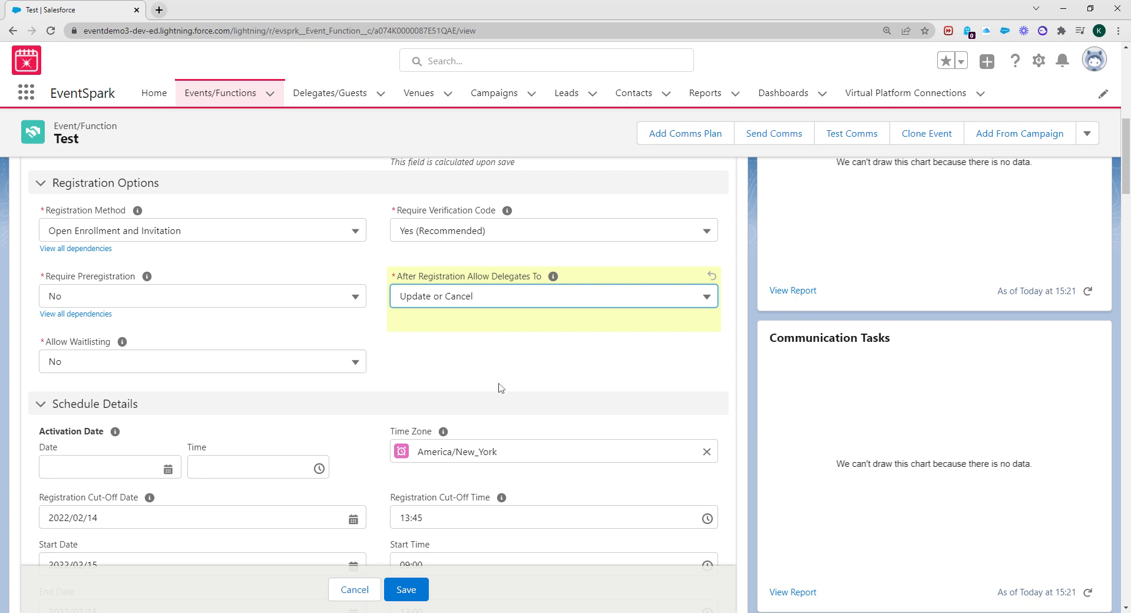
{"action": "scroll", "coordinate": [498, 387], "scroll_direction": "up", "scroll_amount": 2}
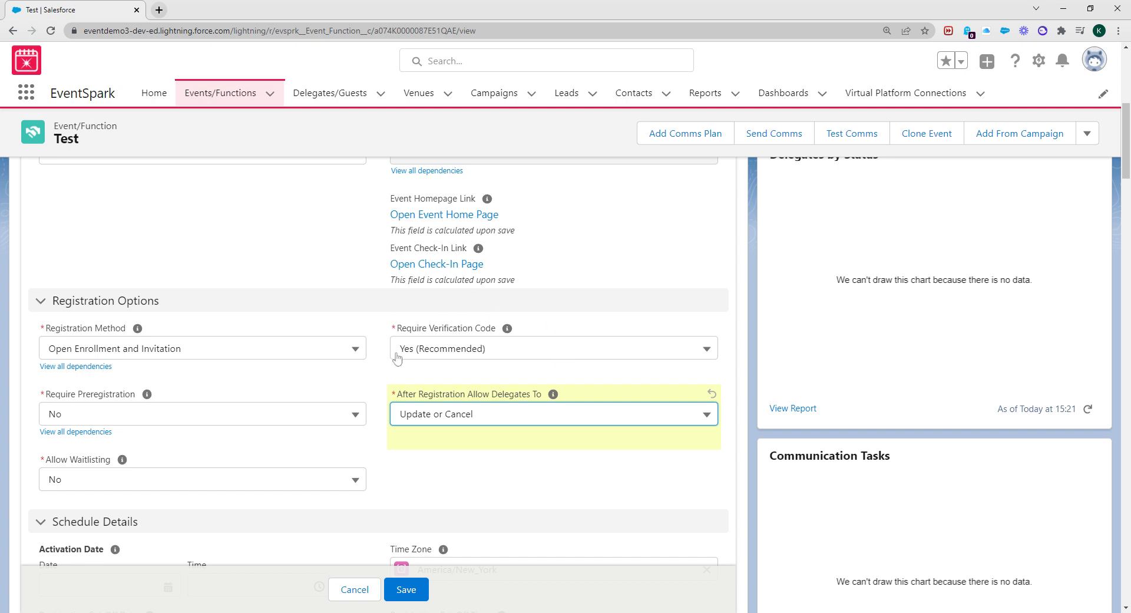
Scroll to the venue fields and open the Venue lookup showing recent venues
{"action": "scroll", "coordinate": [421, 346], "scroll_direction": "down", "scroll_amount": 2}
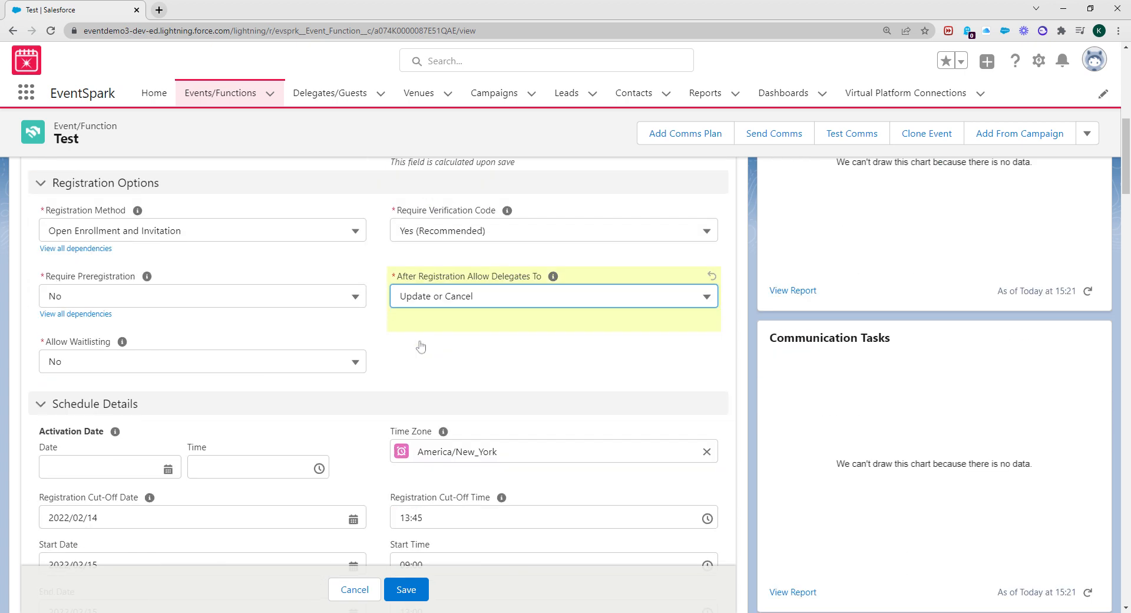
{"action": "scroll", "coordinate": [458, 347], "scroll_direction": "down", "scroll_amount": 5}
{"action": "scroll", "coordinate": [274, 436], "scroll_direction": "down", "scroll_amount": 5}
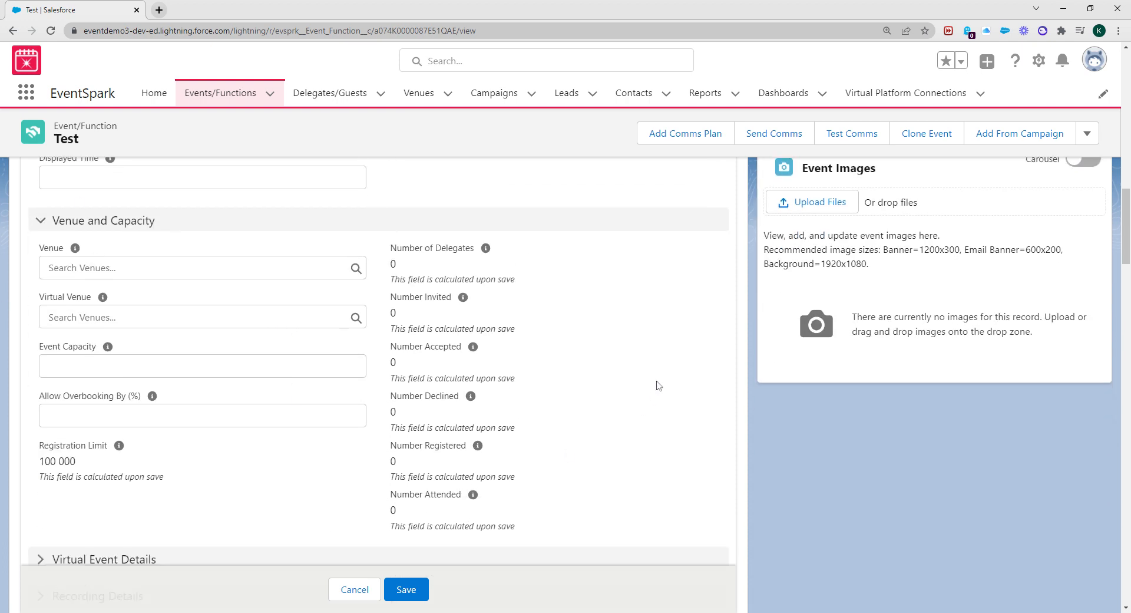
{"action": "scroll", "coordinate": [658, 385], "scroll_direction": "up", "scroll_amount": 15}
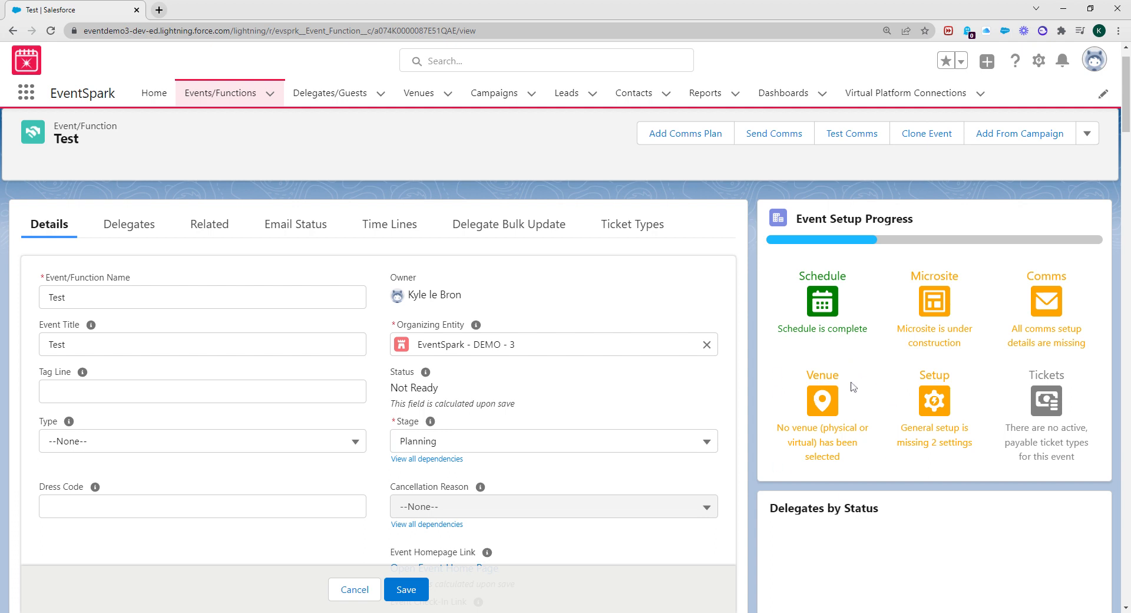
{"action": "scroll", "coordinate": [336, 454], "scroll_direction": "down", "scroll_amount": 12}
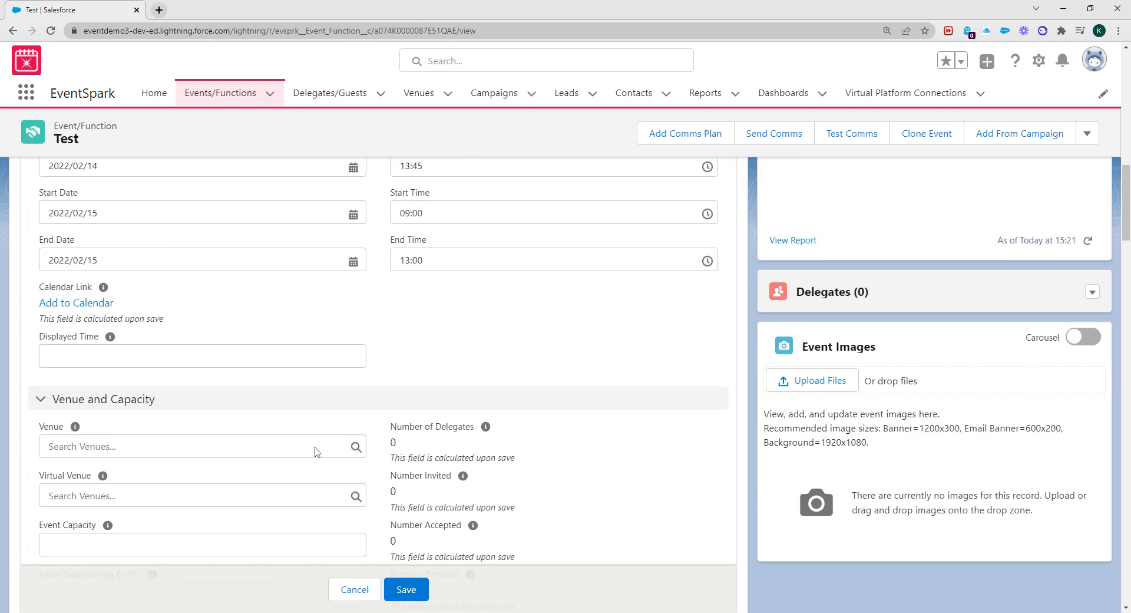
{"action": "scroll", "coordinate": [315, 452], "scroll_direction": "down", "scroll_amount": 3}
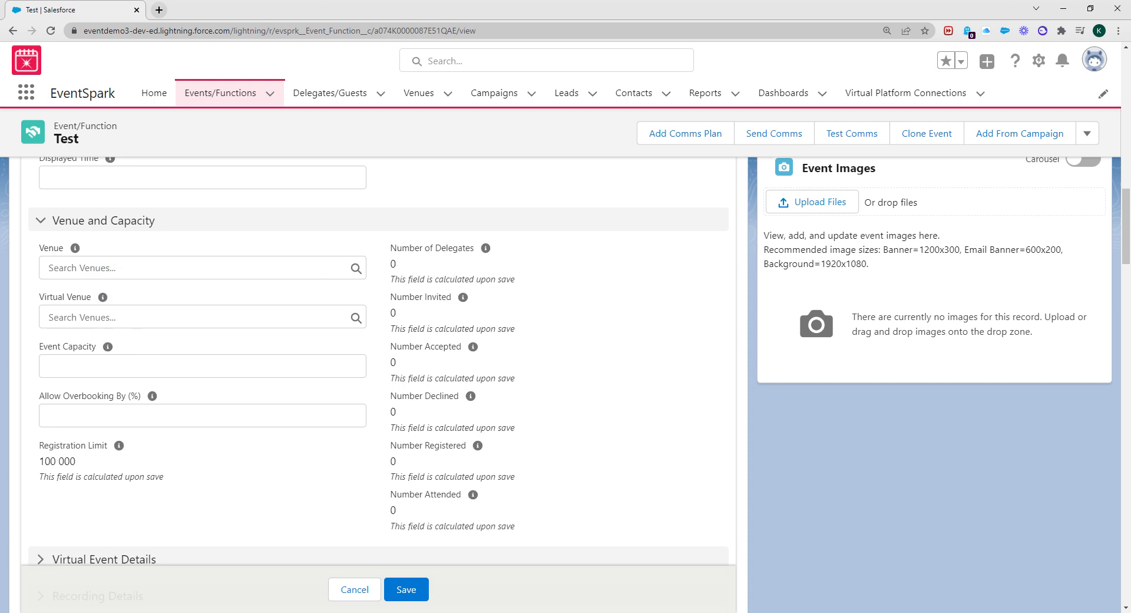
{"action": "left_click", "coordinate": [50, 304]}
{"action": "left_click_drag", "start_coordinate": [51, 300], "coordinate": [102, 300]}
{"action": "left_click", "coordinate": [238, 340]}
Set the venue to St. Louis Theatre and the event capacity to 100
{"action": "left_click", "coordinate": [333, 268]}
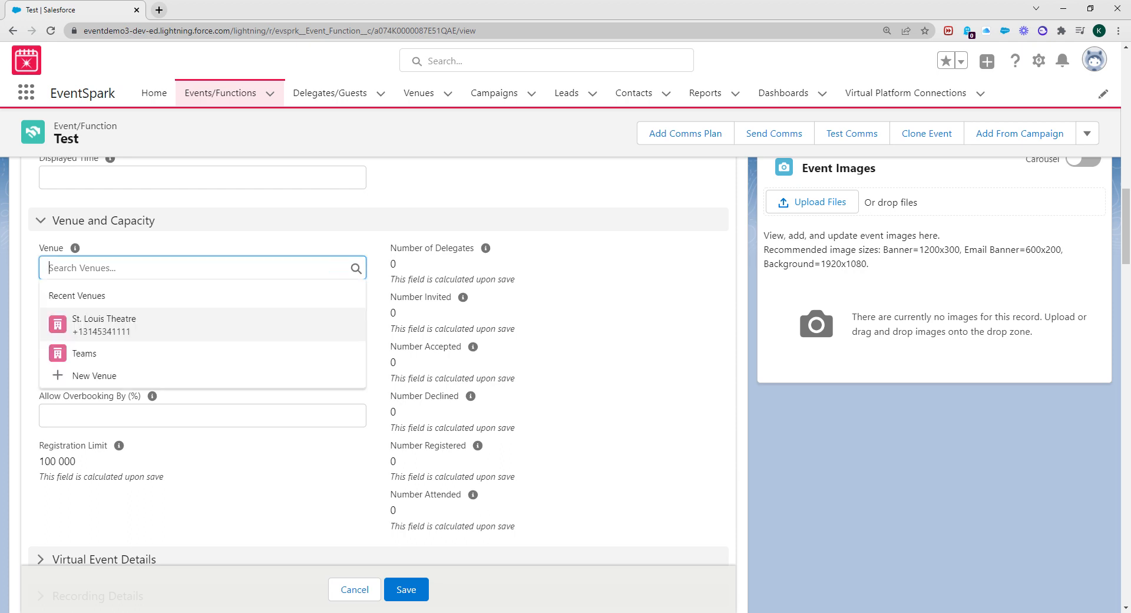
{"action": "left_click", "coordinate": [113, 333]}
{"action": "left_click", "coordinate": [227, 361]}
{"action": "type", "text": "100"}
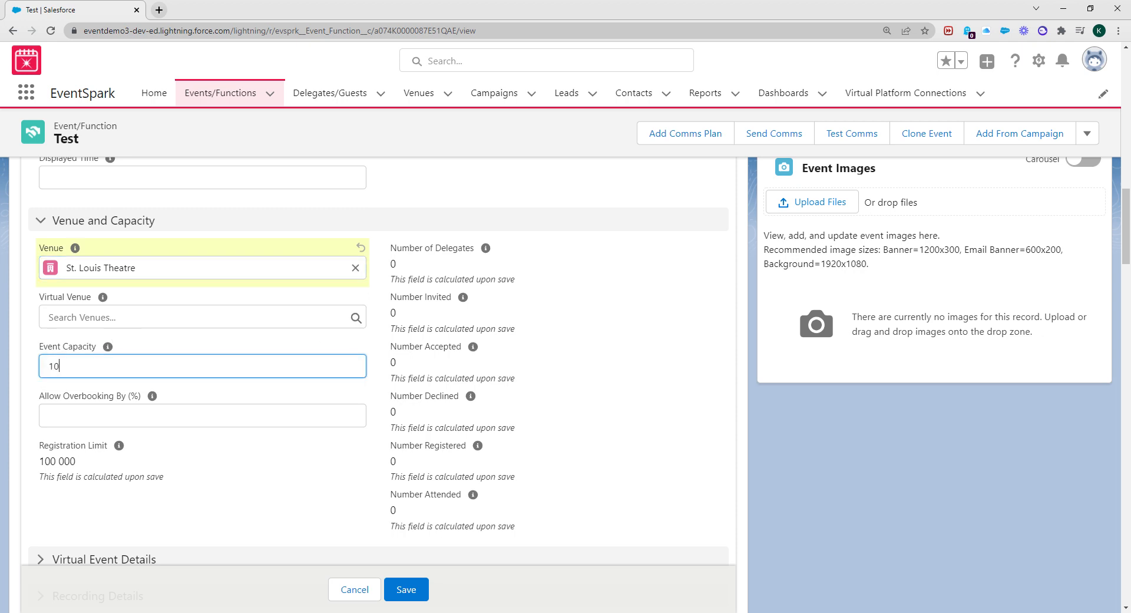
{"action": "key", "text": "Tab"}
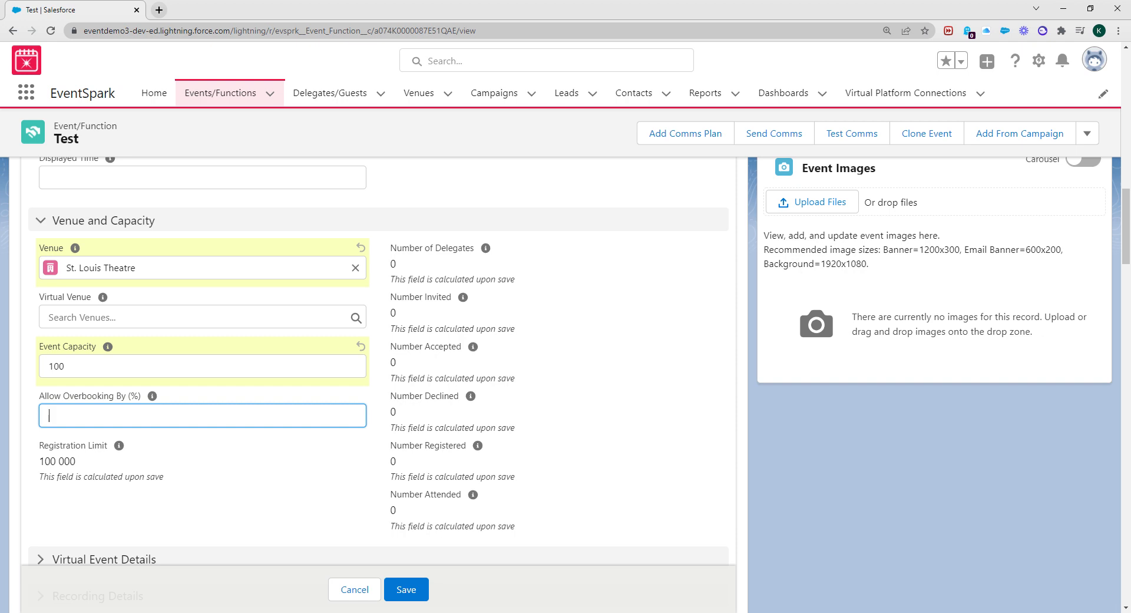
{"action": "scroll", "coordinate": [166, 375], "scroll_direction": "down", "scroll_amount": 1}
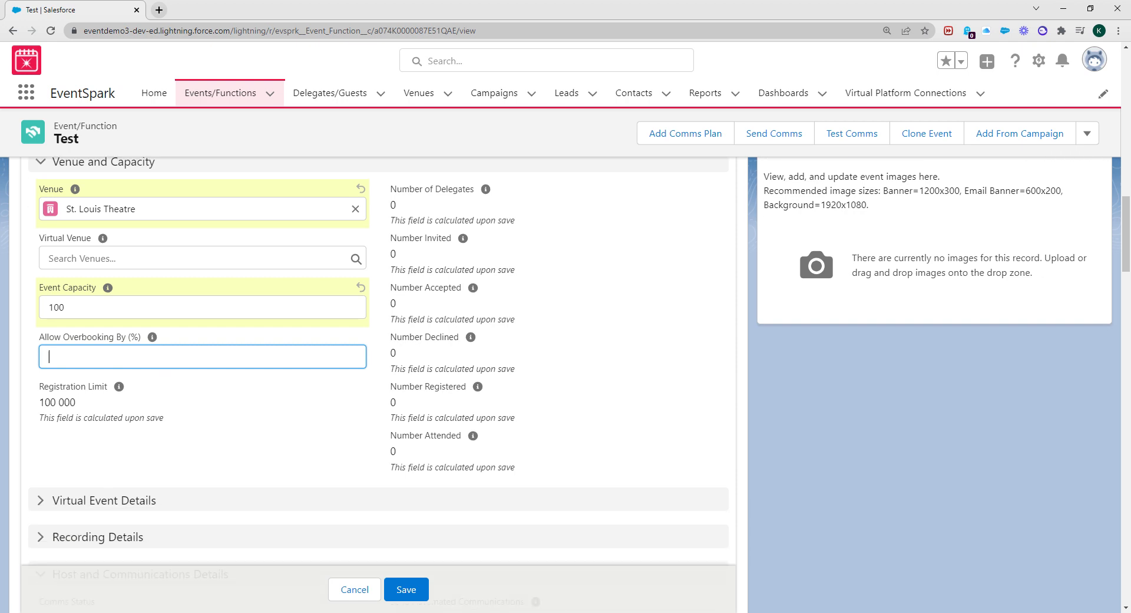
{"action": "scroll", "coordinate": [164, 356], "scroll_direction": "down", "scroll_amount": 3}
{"action": "left_click", "coordinate": [83, 332]}
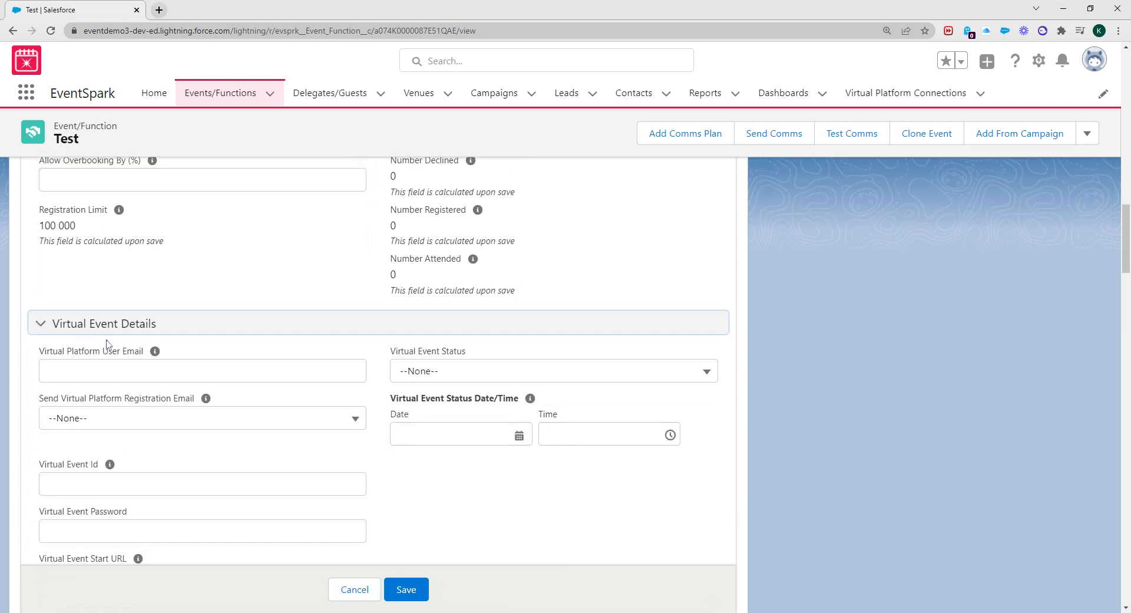
{"action": "scroll", "coordinate": [68, 454], "scroll_direction": "down", "scroll_amount": 2}
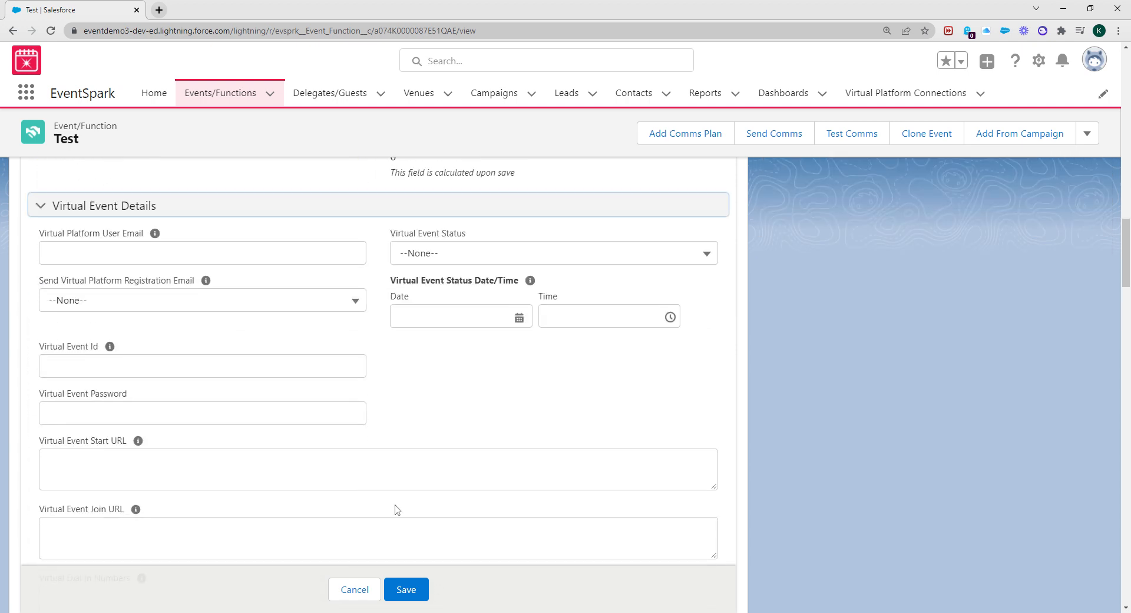
Collapse Virtual Event Details, expand and re-collapse Recording Details, then scroll to host fields
{"action": "left_click", "coordinate": [97, 212]}
{"action": "left_click", "coordinate": [96, 246]}
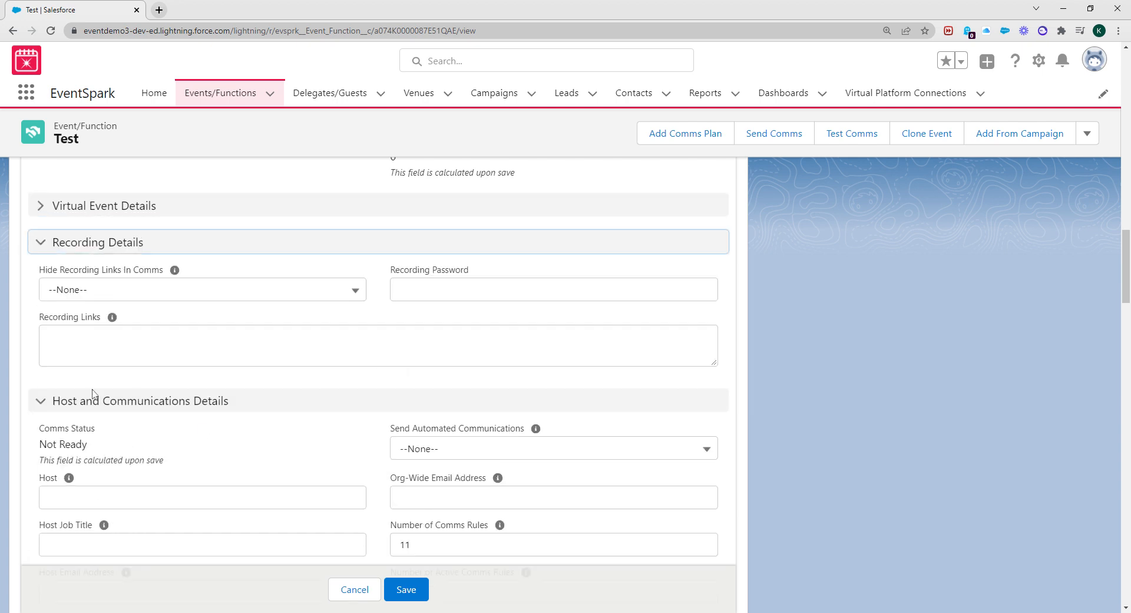
{"action": "left_click", "coordinate": [116, 248]}
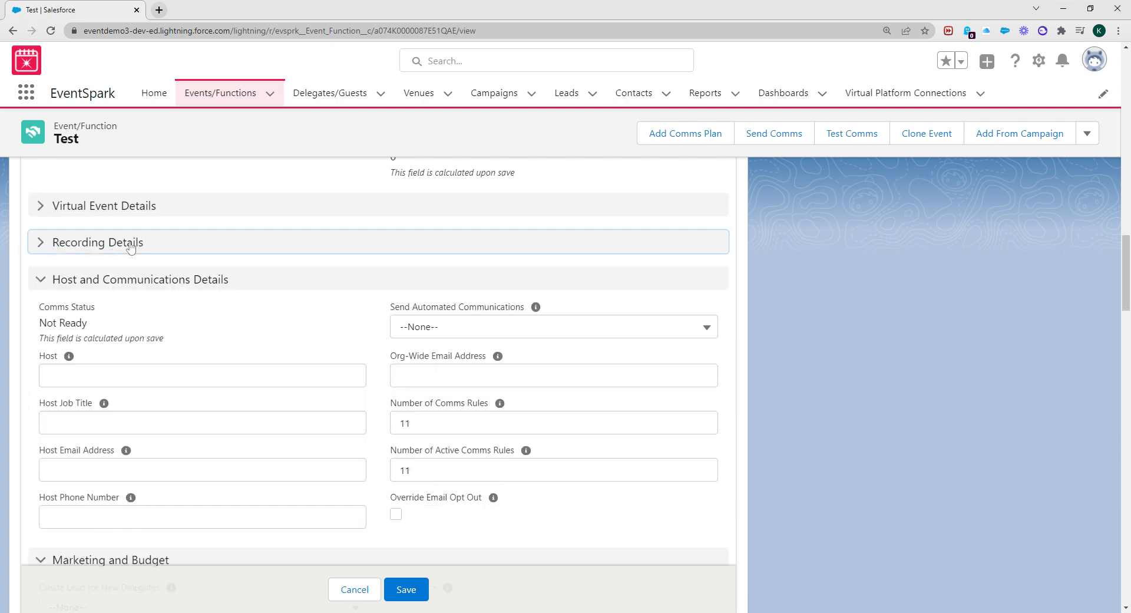
{"action": "scroll", "coordinate": [120, 247], "scroll_direction": "down", "scroll_amount": 1}
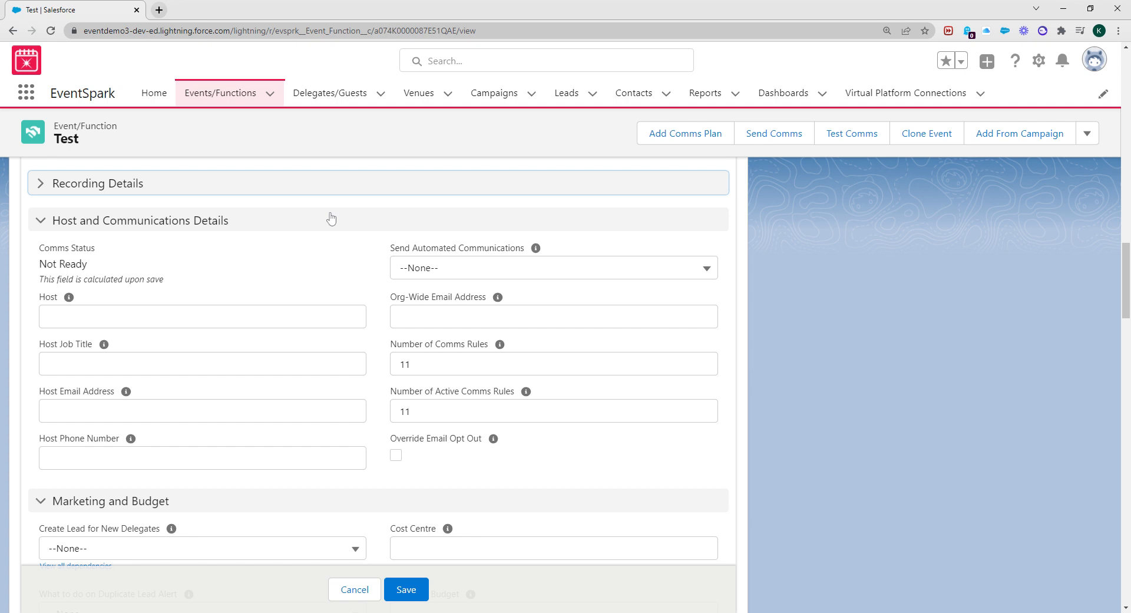
{"action": "scroll", "coordinate": [861, 369], "scroll_direction": "up", "scroll_amount": 14}
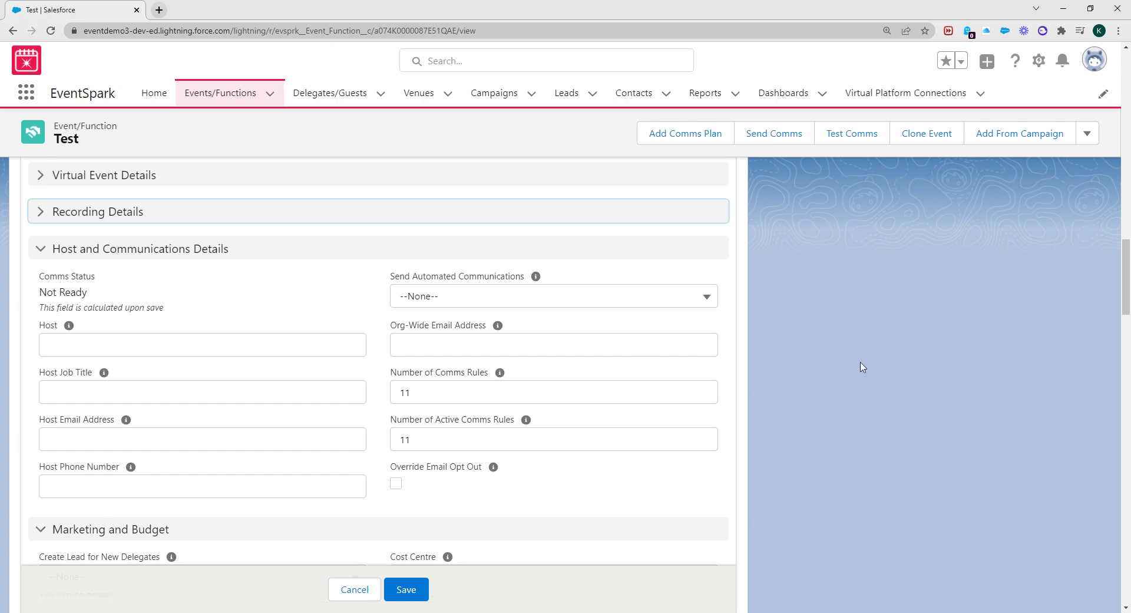
{"action": "scroll", "coordinate": [1006, 373], "scroll_direction": "up", "scroll_amount": 5}
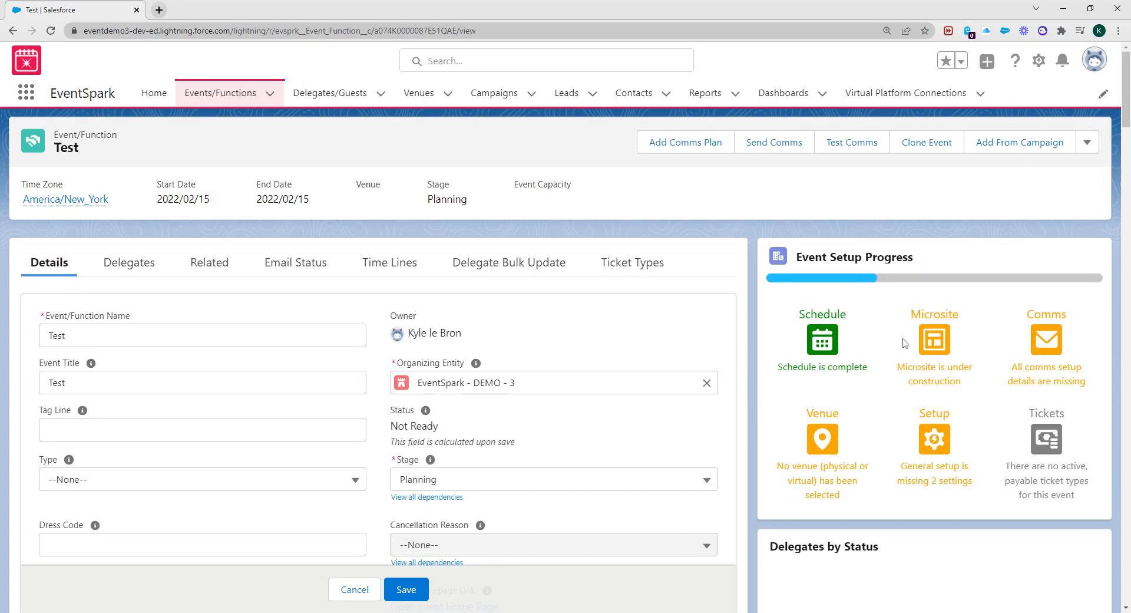
{"action": "scroll", "coordinate": [374, 407], "scroll_direction": "down", "scroll_amount": 10}
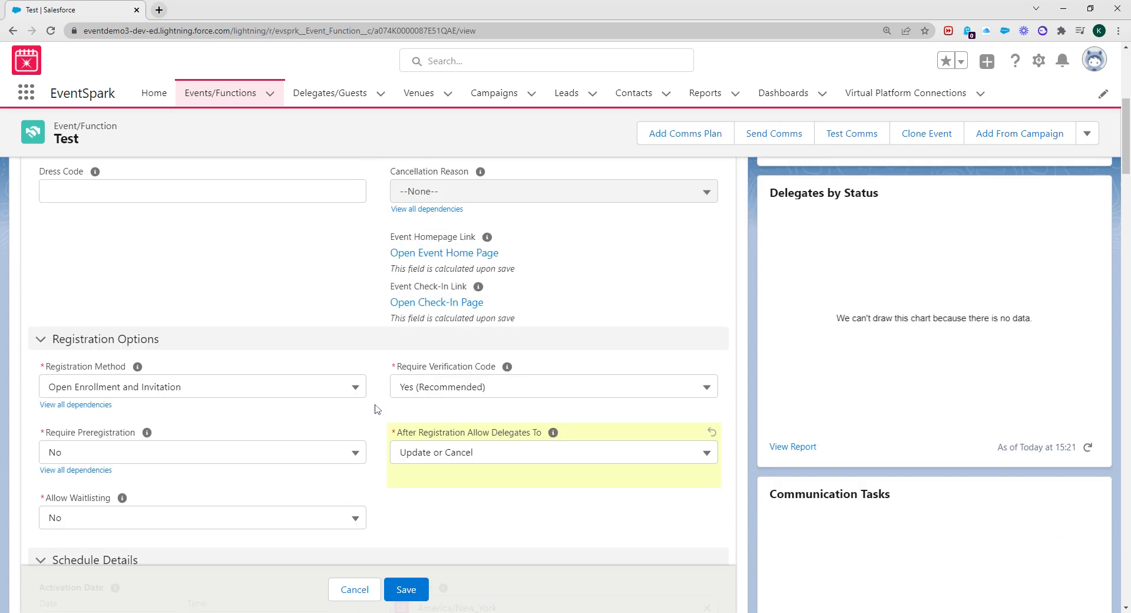
{"action": "scroll", "coordinate": [384, 408], "scroll_direction": "down", "scroll_amount": 7}
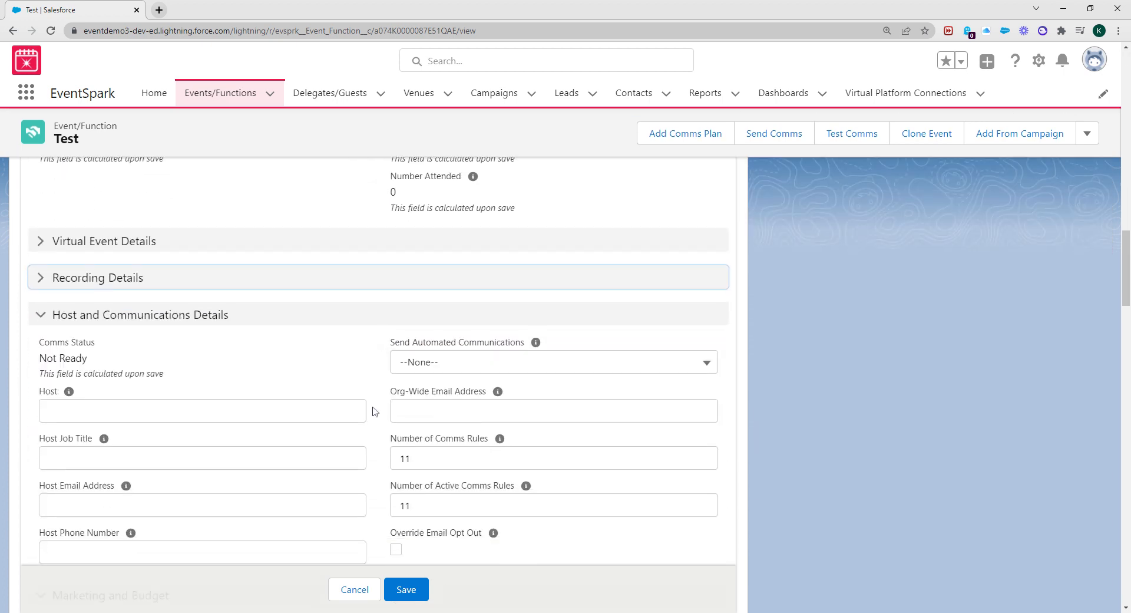
Enter the host's name and the host job title Trainer
{"action": "left_click", "coordinate": [133, 296]}
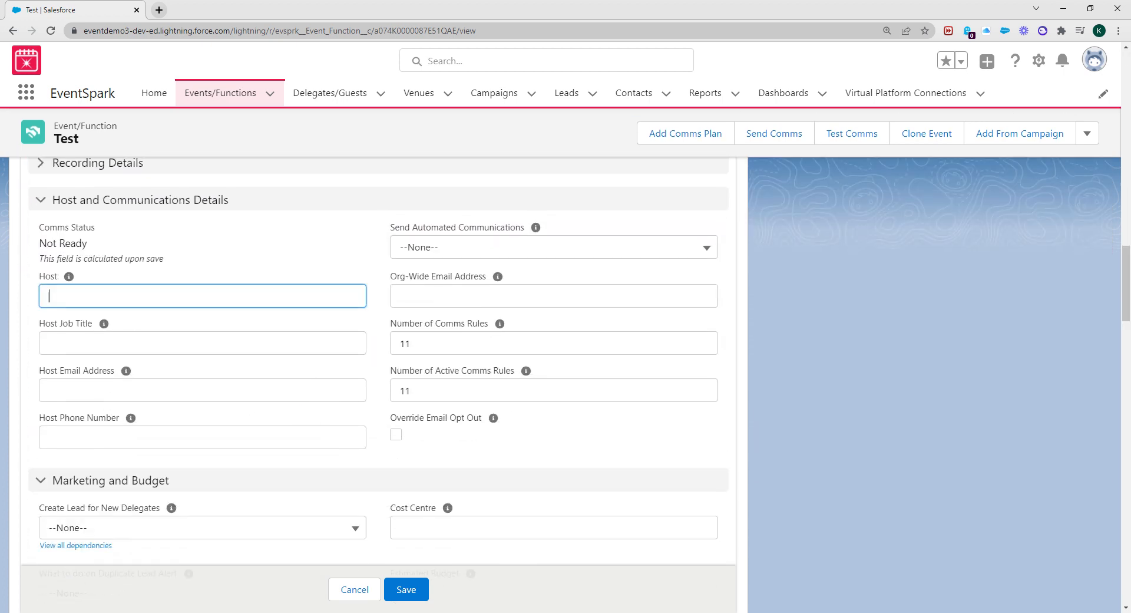
{"action": "left_click", "coordinate": [0, 282]}
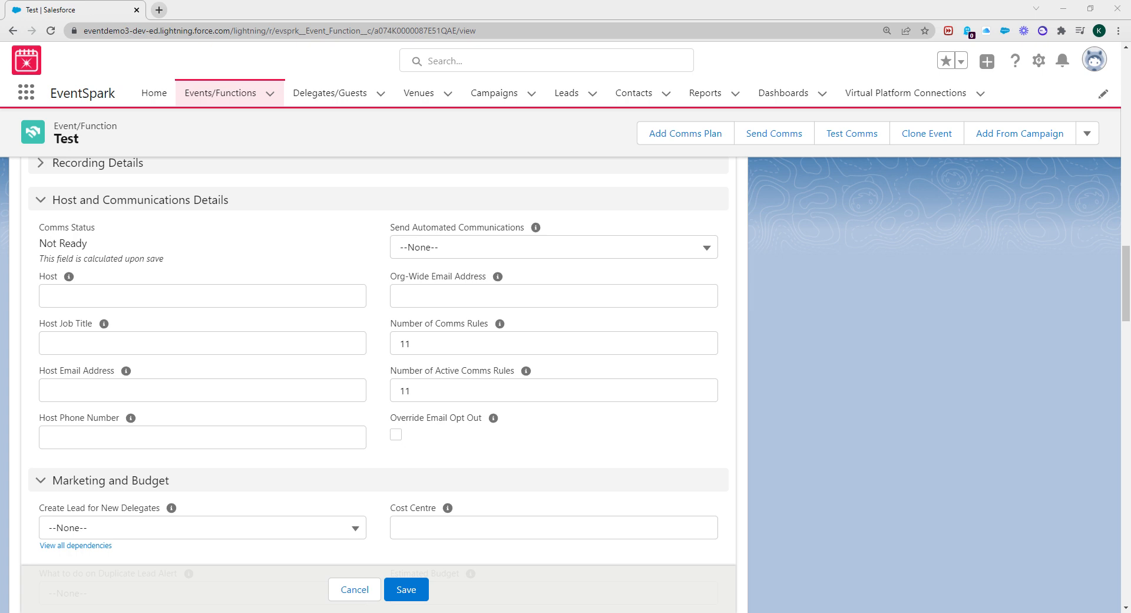
{"action": "left_click", "coordinate": [73, 303]}
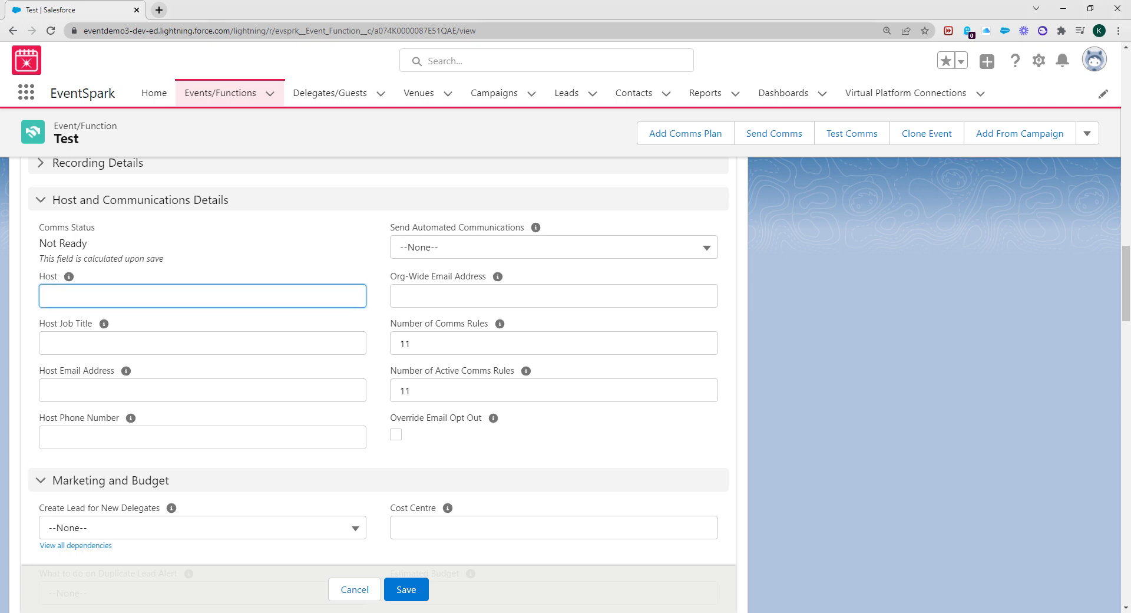
{"action": "type", "text": "Kyle"}
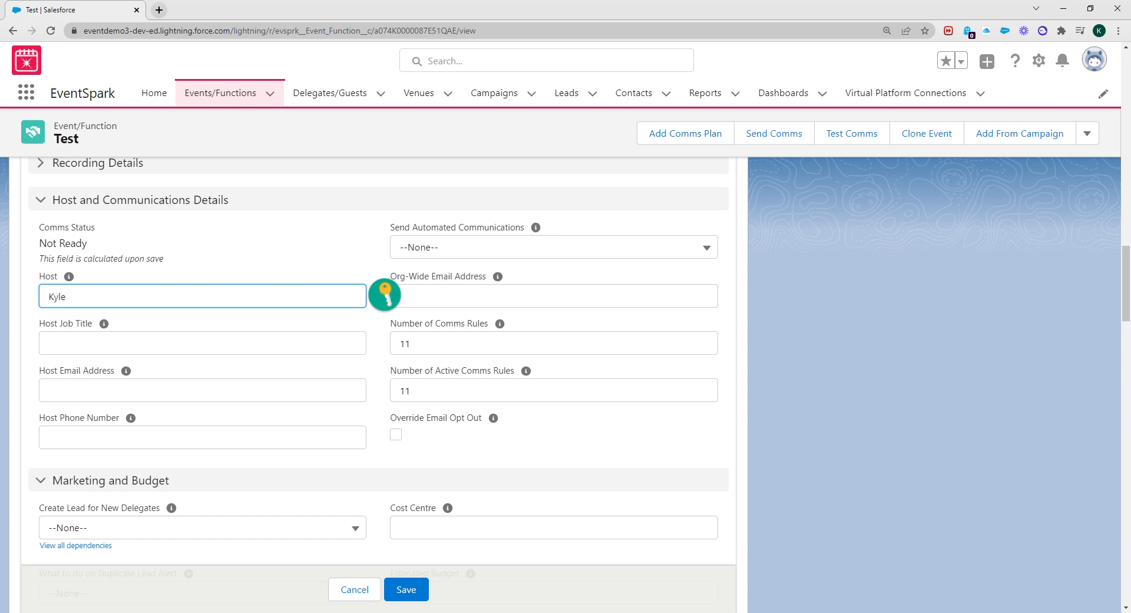
{"action": "key", "text": "Tab"}
{"action": "type", "text": "T"}
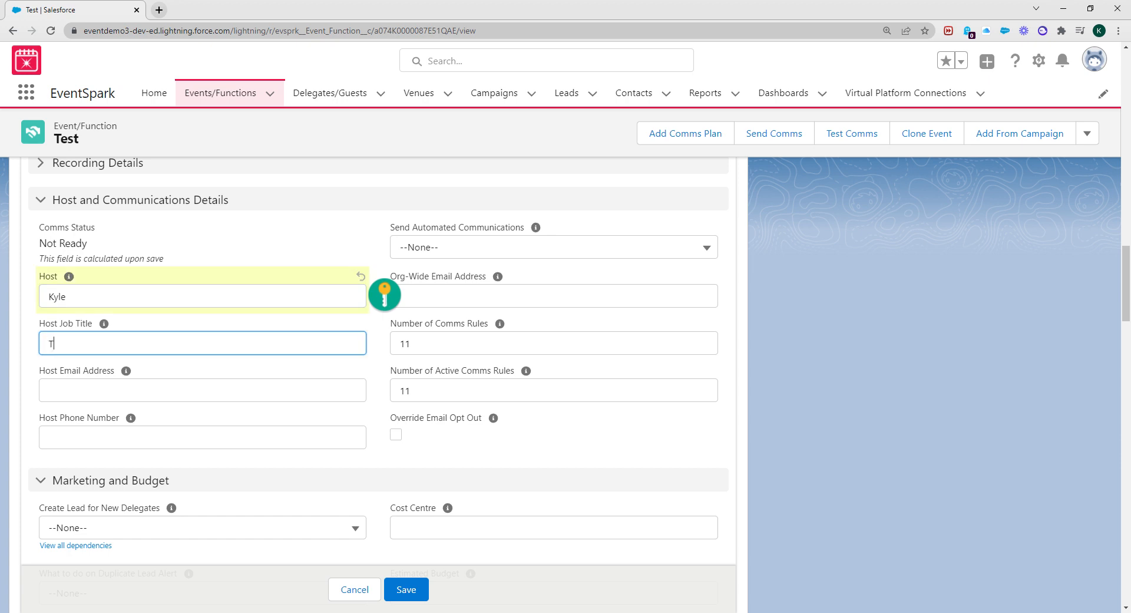
{"action": "type", "text": "raininer"}
{"action": "key", "text": "BackSpace"}
{"action": "key", "text": "BackSpace"}
{"action": "key", "text": "BackSpace"}
{"action": "key", "text": "BackSpace"}
{"action": "type", "text": "er"}
Enter the host's e-mail address and paste the org-wide sender e-mail address
{"action": "left_click", "coordinate": [202, 390]}
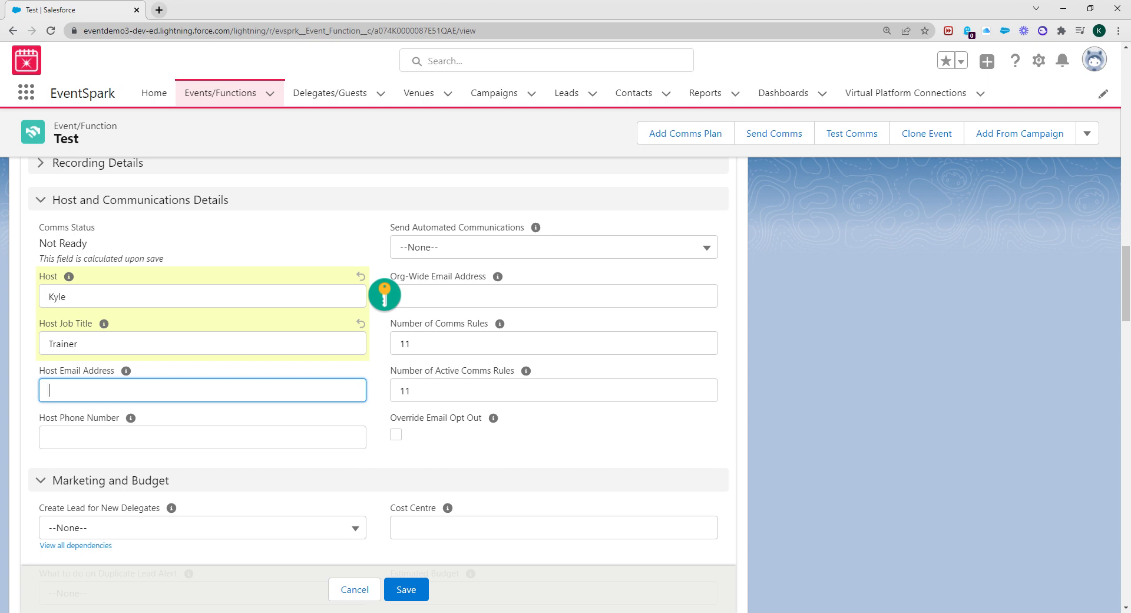
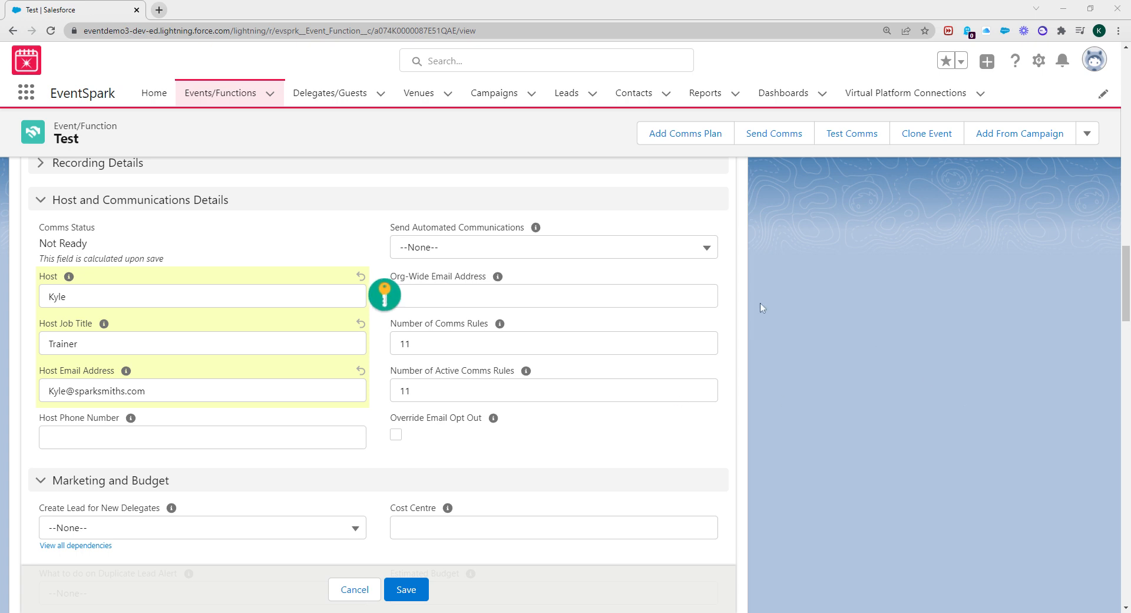
{"action": "scroll", "coordinate": [698, 287], "scroll_direction": "down", "scroll_amount": 1}
{"action": "scroll", "coordinate": [698, 287], "scroll_direction": "up", "scroll_amount": 1}
{"action": "left_click", "coordinate": [698, 289]}
{"action": "key", "text": "ctrl+v"}
{"action": "scroll", "coordinate": [599, 379], "scroll_direction": "up", "scroll_amount": 1}
{"action": "scroll", "coordinate": [598, 379], "scroll_direction": "down", "scroll_amount": 2}
{"action": "scroll", "coordinate": [599, 379], "scroll_direction": "up", "scroll_amount": 4}
Set Send Automated Communications to Yes
{"action": "left_click", "coordinate": [530, 432]}
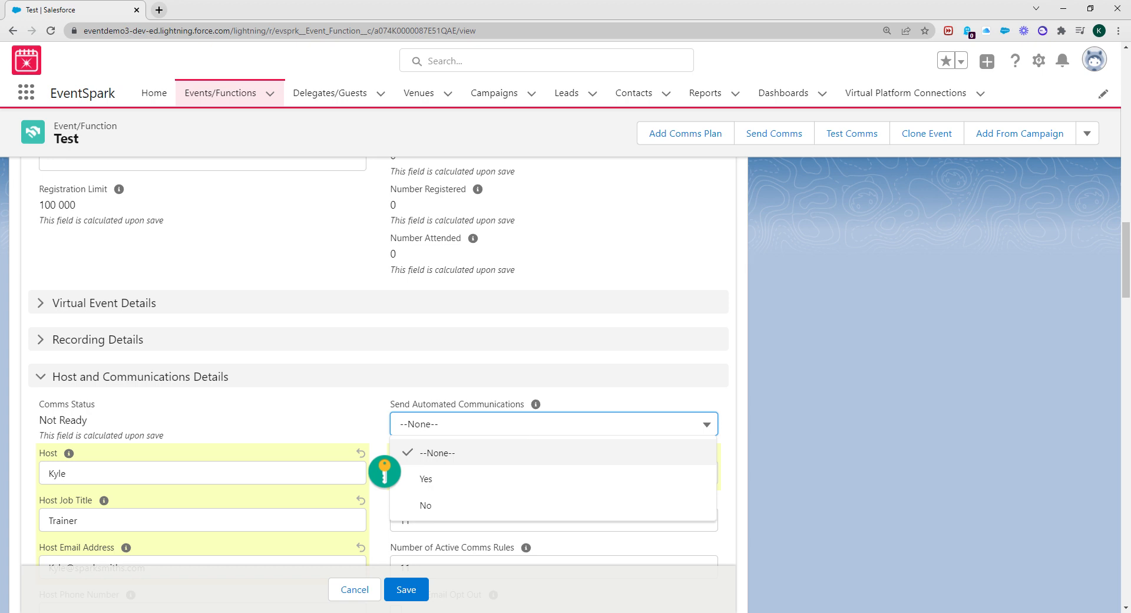
{"action": "left_click", "coordinate": [494, 484]}
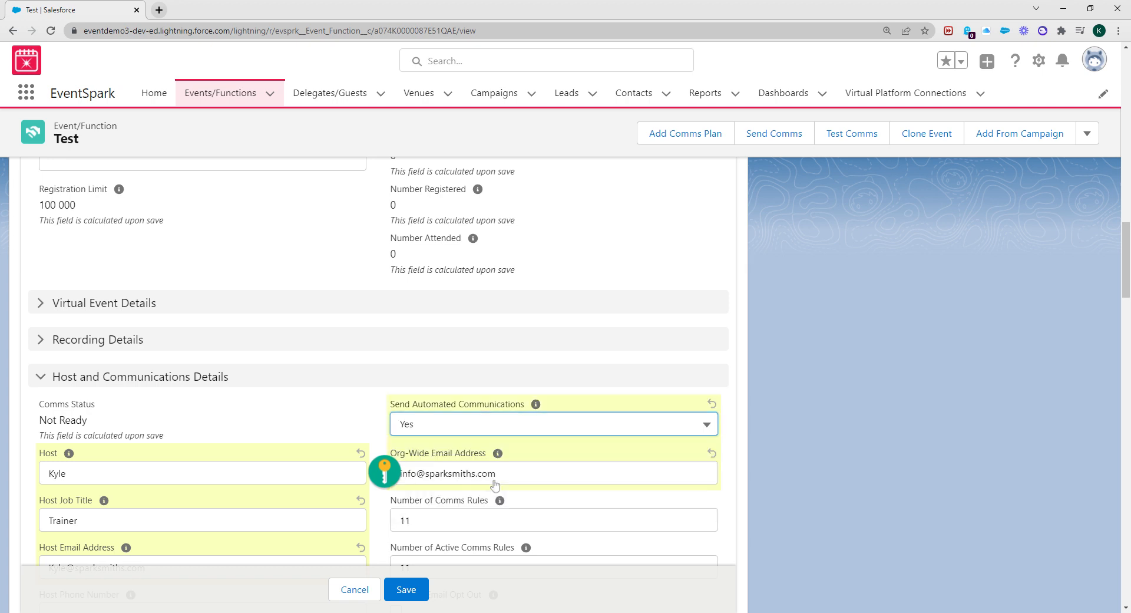
{"action": "scroll", "coordinate": [648, 525], "scroll_direction": "down", "scroll_amount": 5}
{"action": "scroll", "coordinate": [648, 524], "scroll_direction": "down", "scroll_amount": 2}
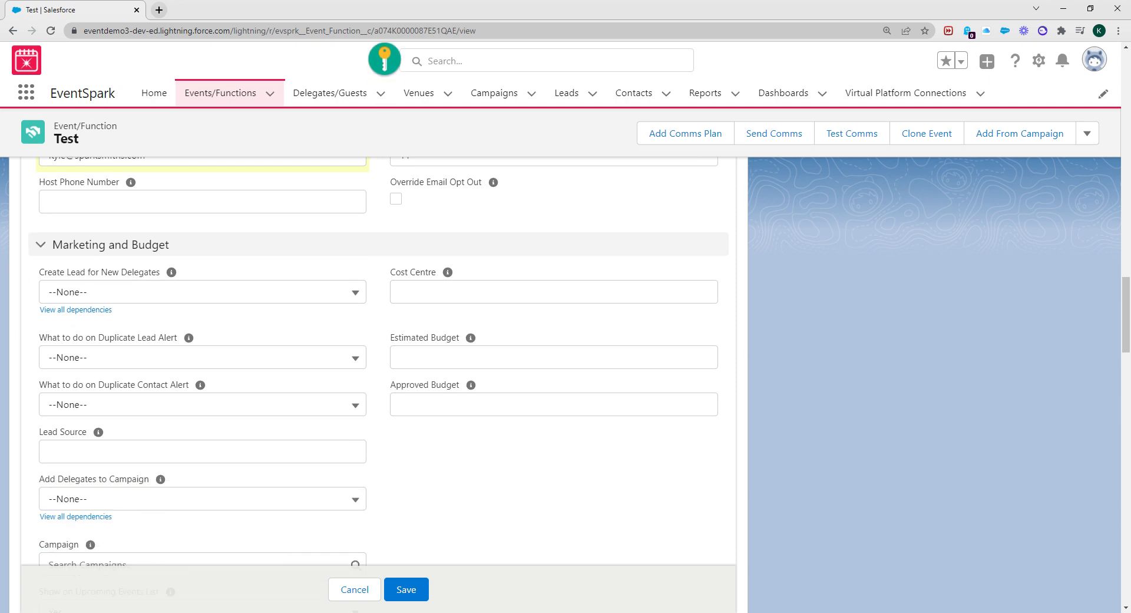
{"action": "scroll", "coordinate": [575, 495], "scroll_direction": "down", "scroll_amount": 1}
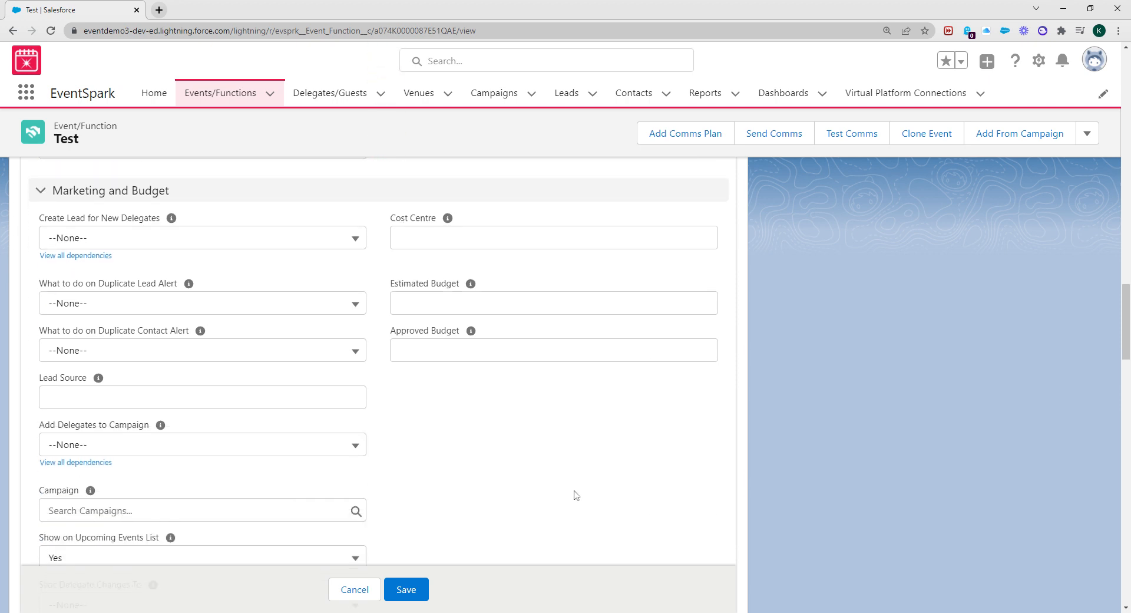
Save the event and review Event Setup Progress, host details and Marketing and Budget
{"action": "left_click", "coordinate": [404, 591]}
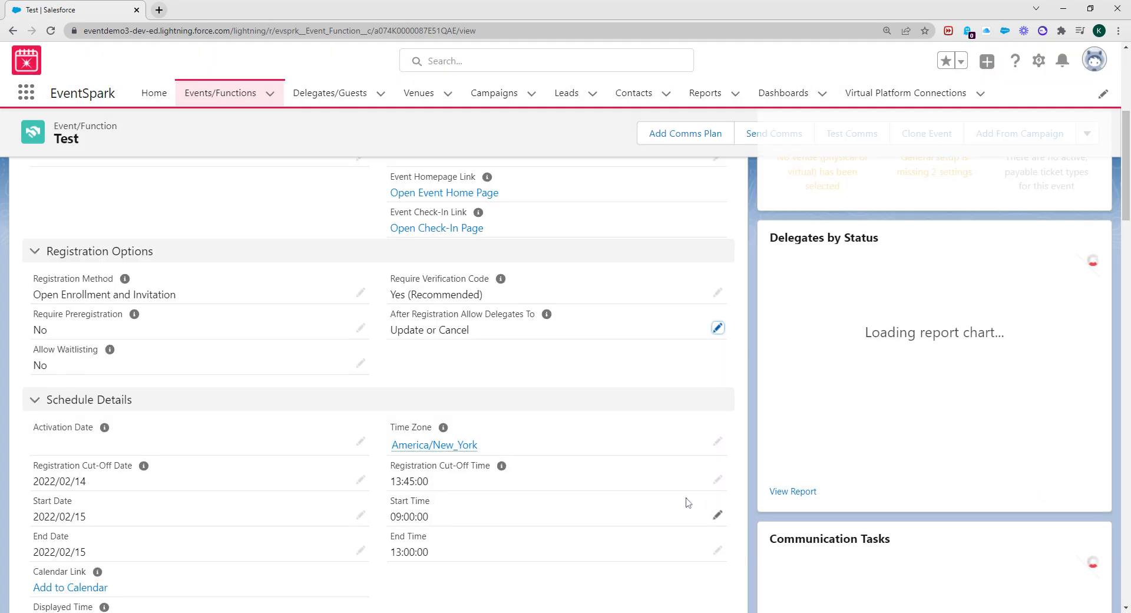
{"action": "scroll", "coordinate": [548, 485], "scroll_direction": "up", "scroll_amount": 5}
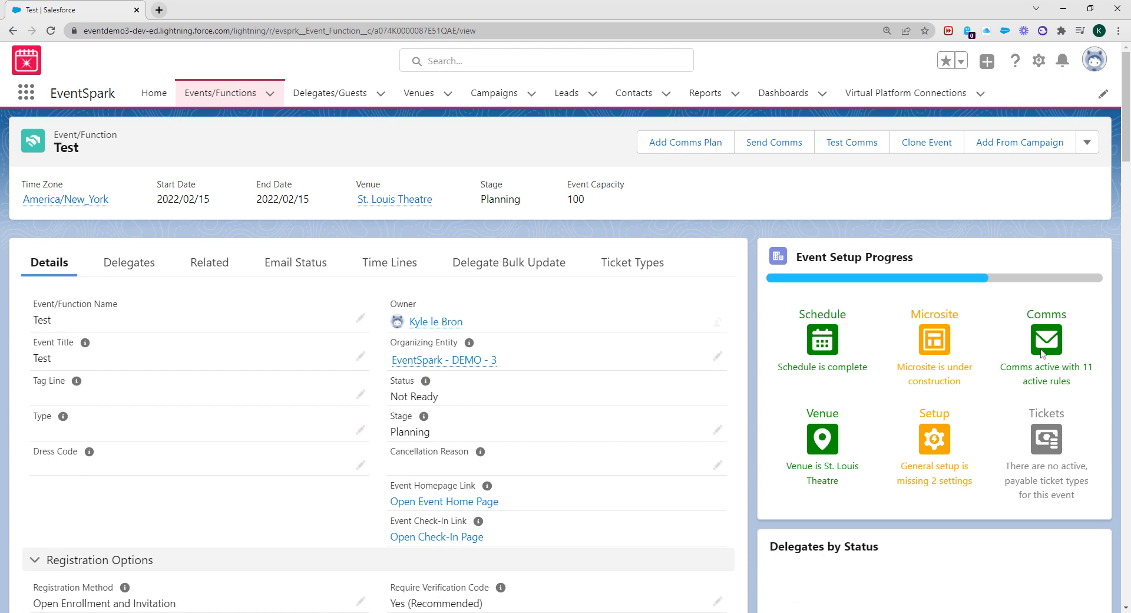
{"action": "scroll", "coordinate": [891, 447], "scroll_direction": "down", "scroll_amount": 1}
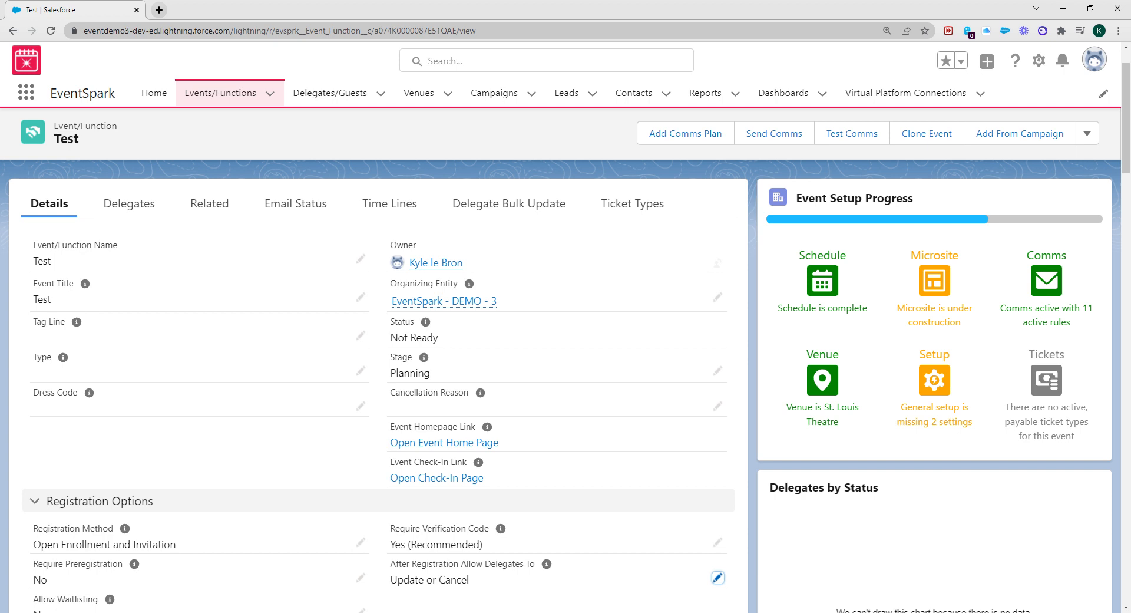
{"action": "scroll", "coordinate": [283, 431], "scroll_direction": "down", "scroll_amount": 15}
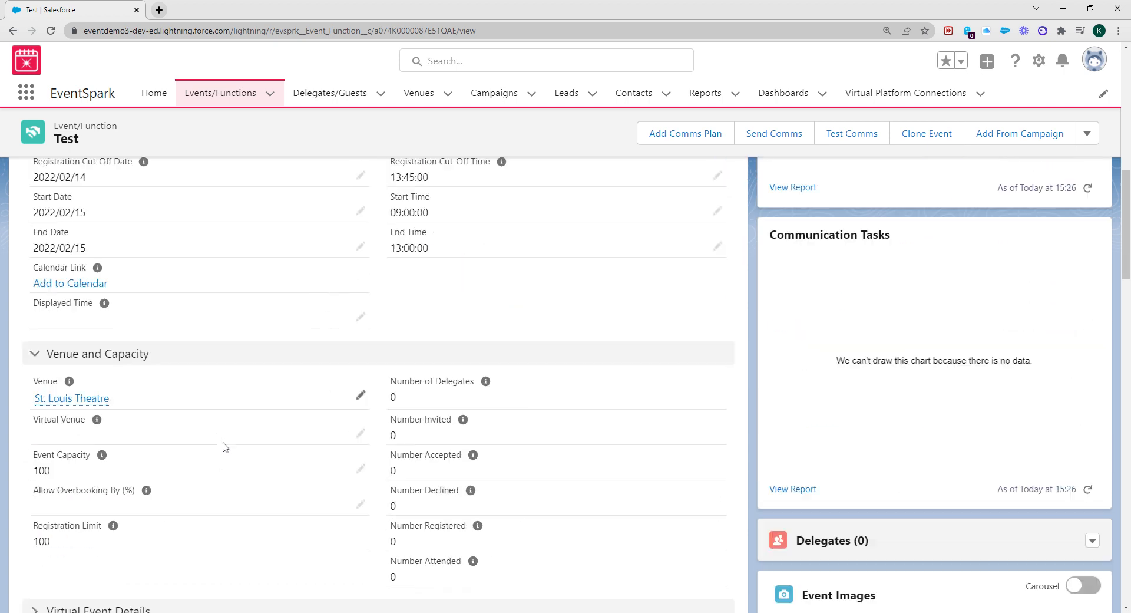
{"action": "scroll", "coordinate": [224, 440], "scroll_direction": "down", "scroll_amount": 3}
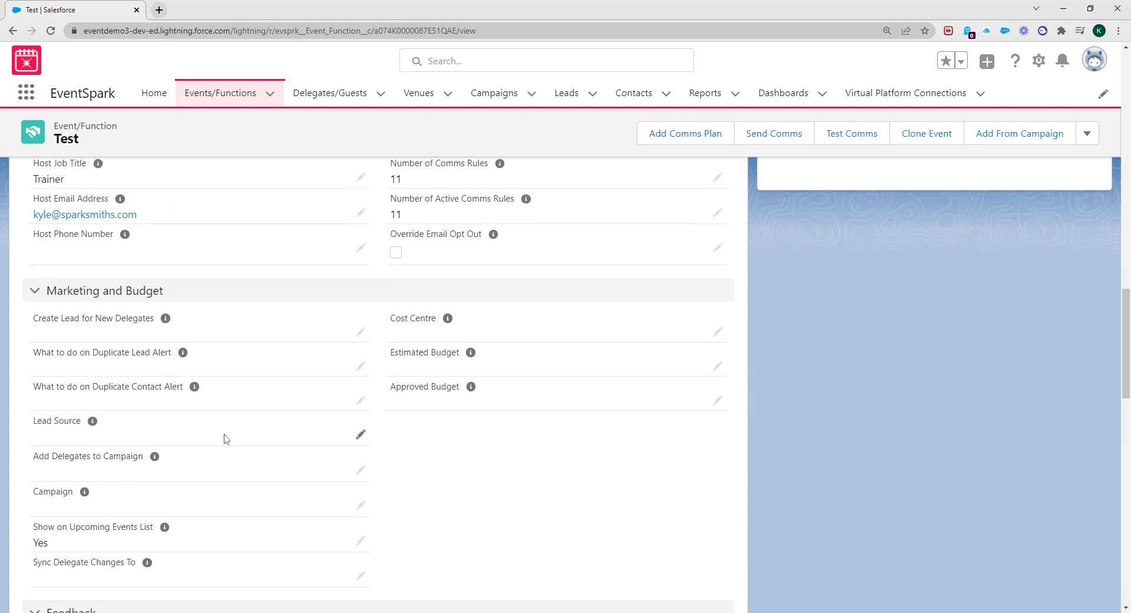
{"action": "scroll", "coordinate": [224, 439], "scroll_direction": "down", "scroll_amount": 1}
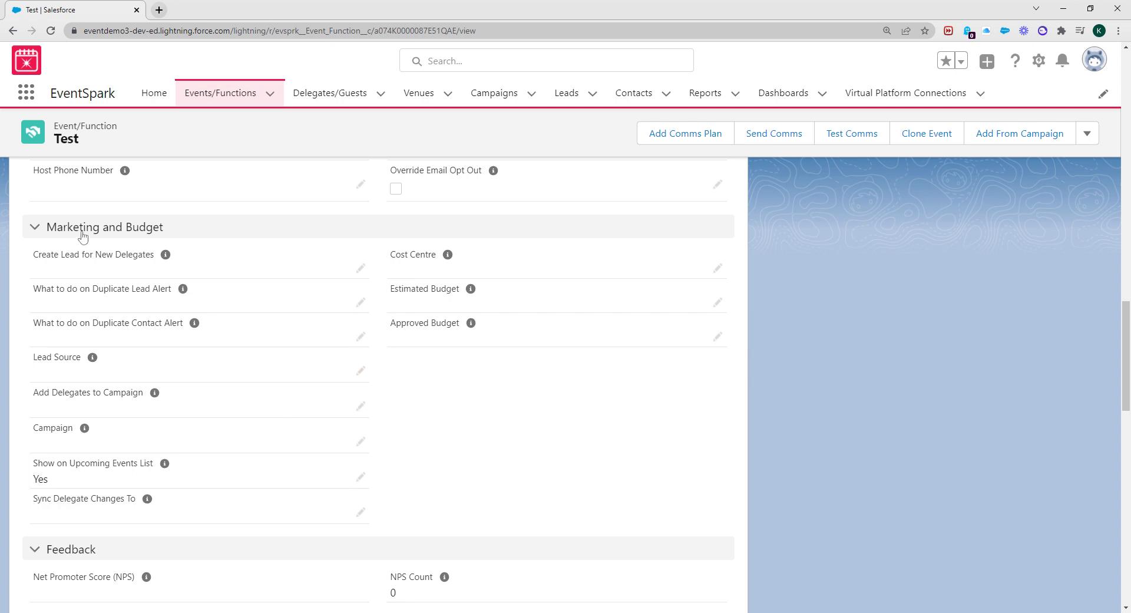
{"action": "scroll", "coordinate": [202, 368], "scroll_direction": "down", "scroll_amount": 1}
{"action": "scroll", "coordinate": [201, 377], "scroll_direction": "down", "scroll_amount": 5}
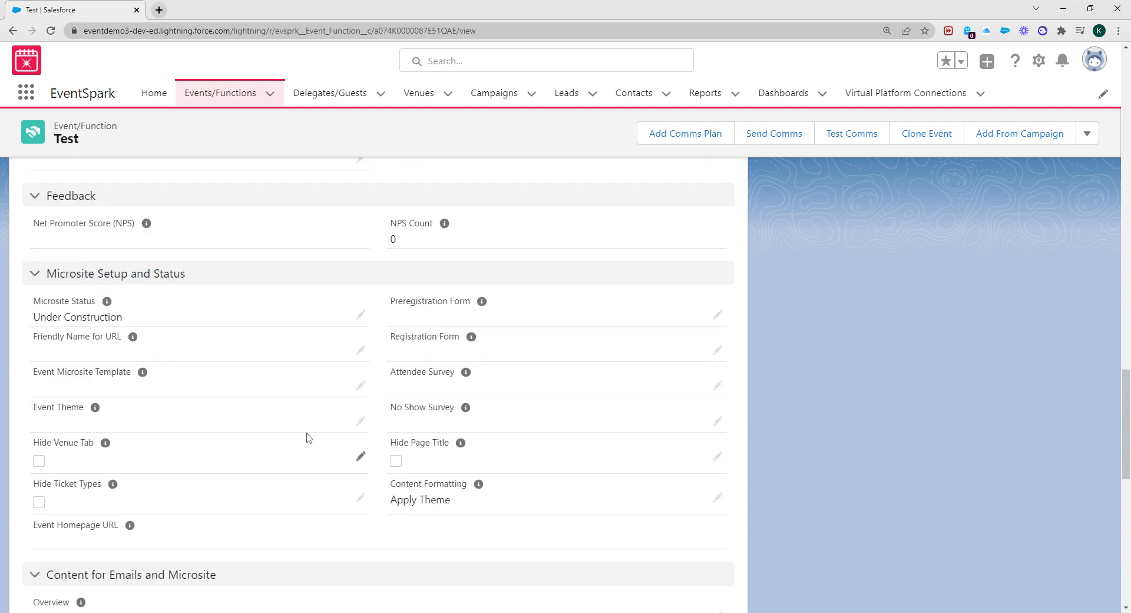
{"action": "scroll", "coordinate": [306, 439], "scroll_direction": "up", "scroll_amount": 5}
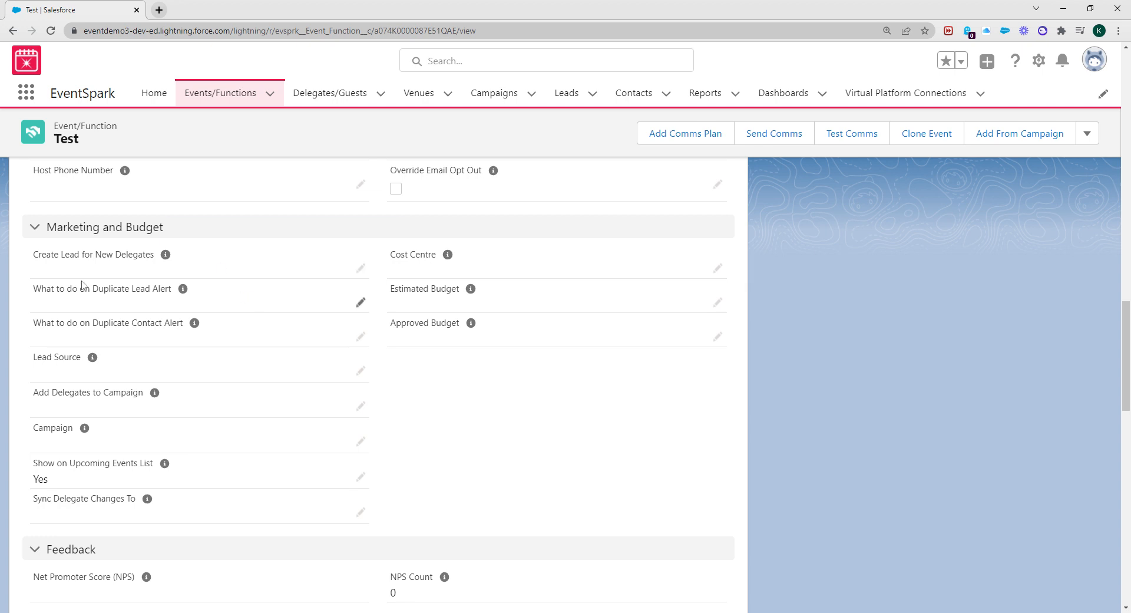
Edit the marketing settings, first trying Never for new-delegate leads and N/A for duplicate lead alerts
{"action": "left_click", "coordinate": [360, 267]}
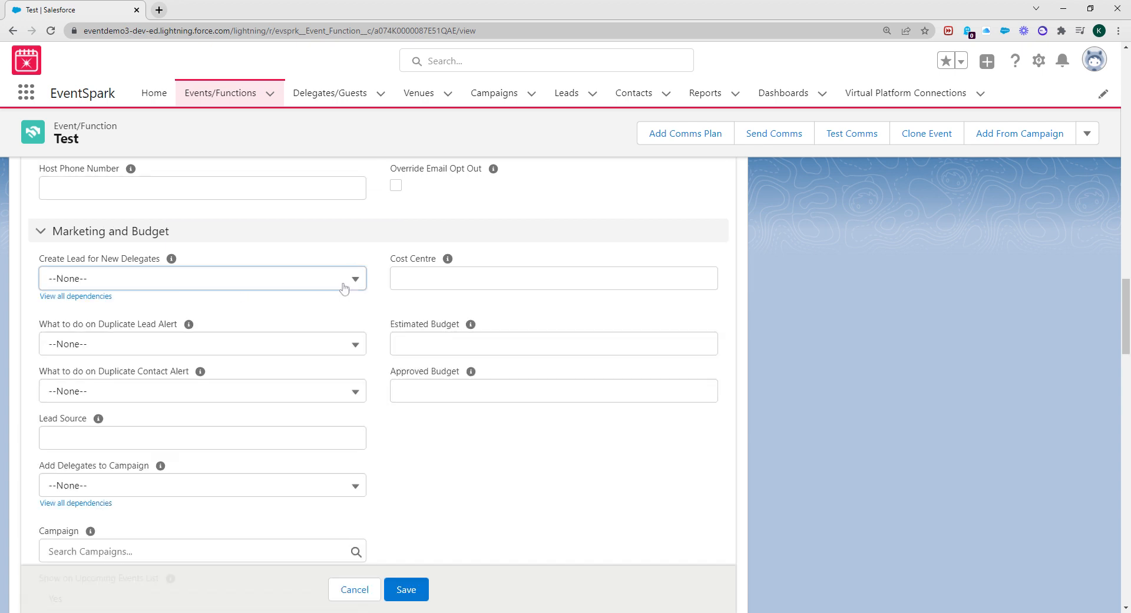
{"action": "left_click", "coordinate": [328, 286]}
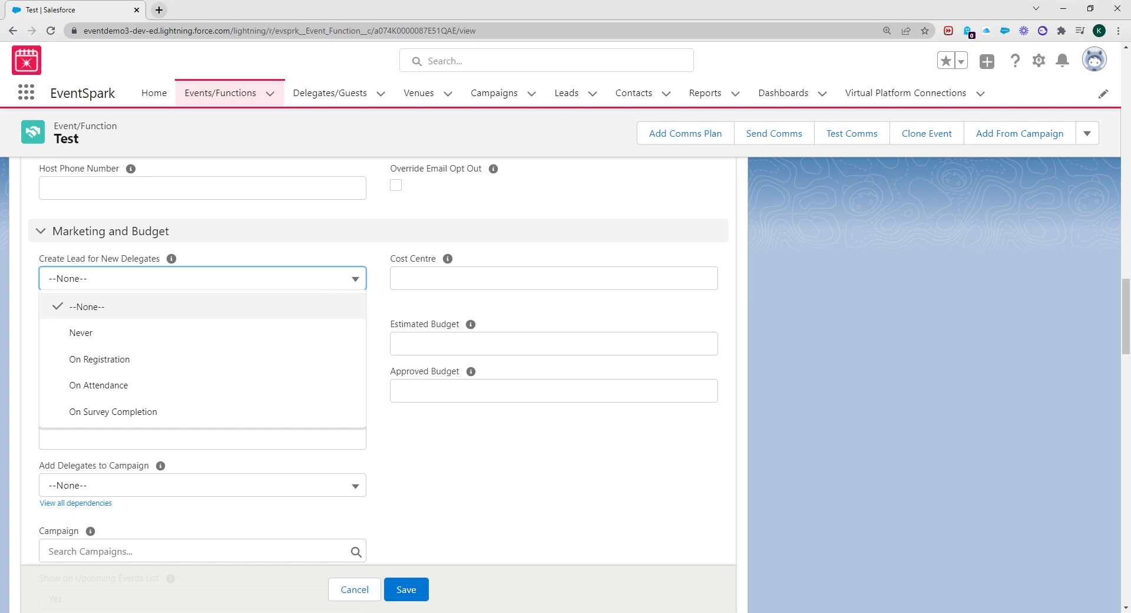
{"action": "scroll", "coordinate": [254, 280], "scroll_direction": "up", "scroll_amount": 15}
{"action": "scroll", "coordinate": [247, 274], "scroll_direction": "up", "scroll_amount": 10}
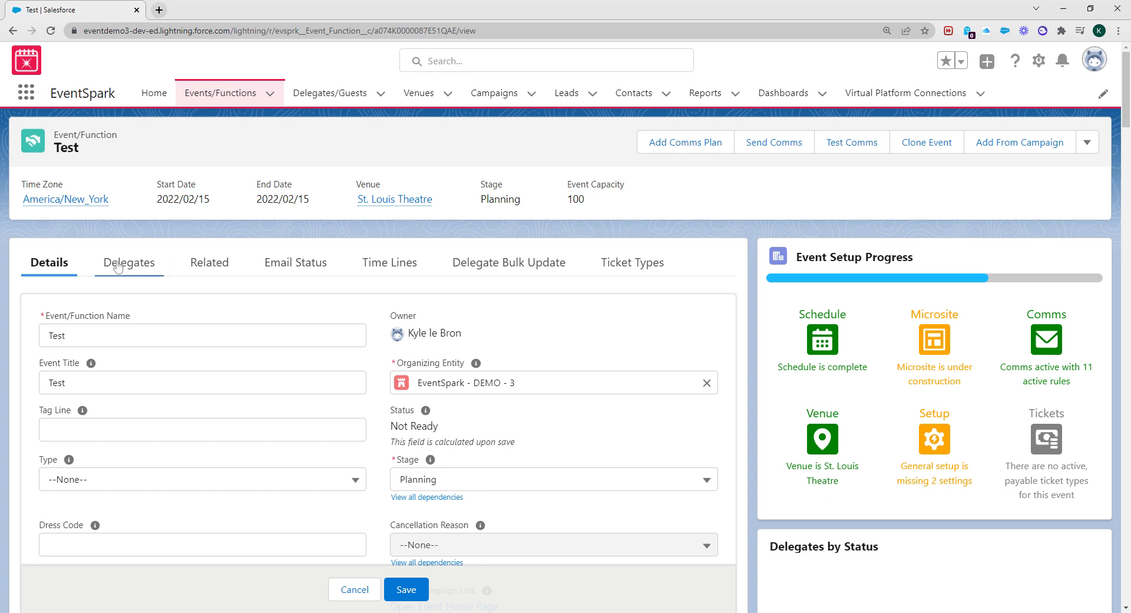
{"action": "scroll", "coordinate": [142, 306], "scroll_direction": "down", "scroll_amount": 15}
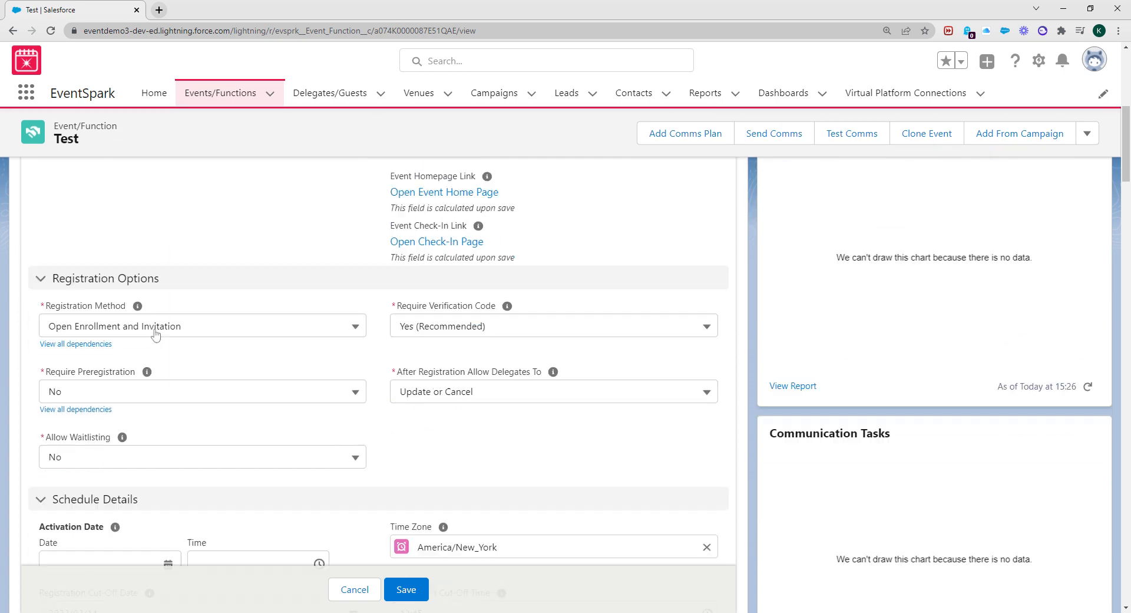
{"action": "scroll", "coordinate": [152, 341], "scroll_direction": "down", "scroll_amount": 5}
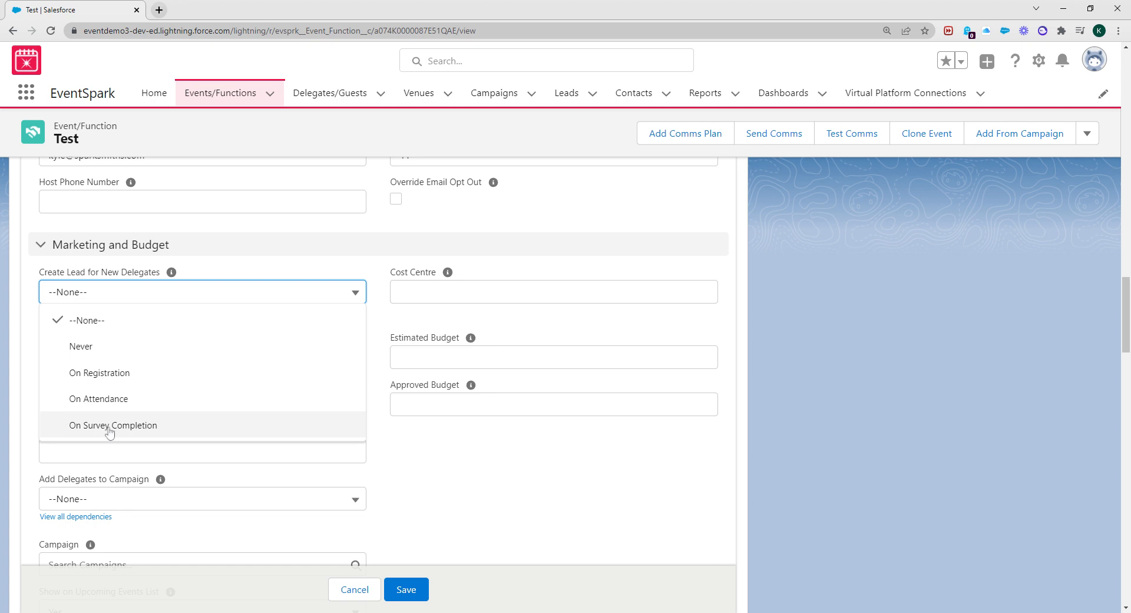
{"action": "left_click", "coordinate": [109, 350]}
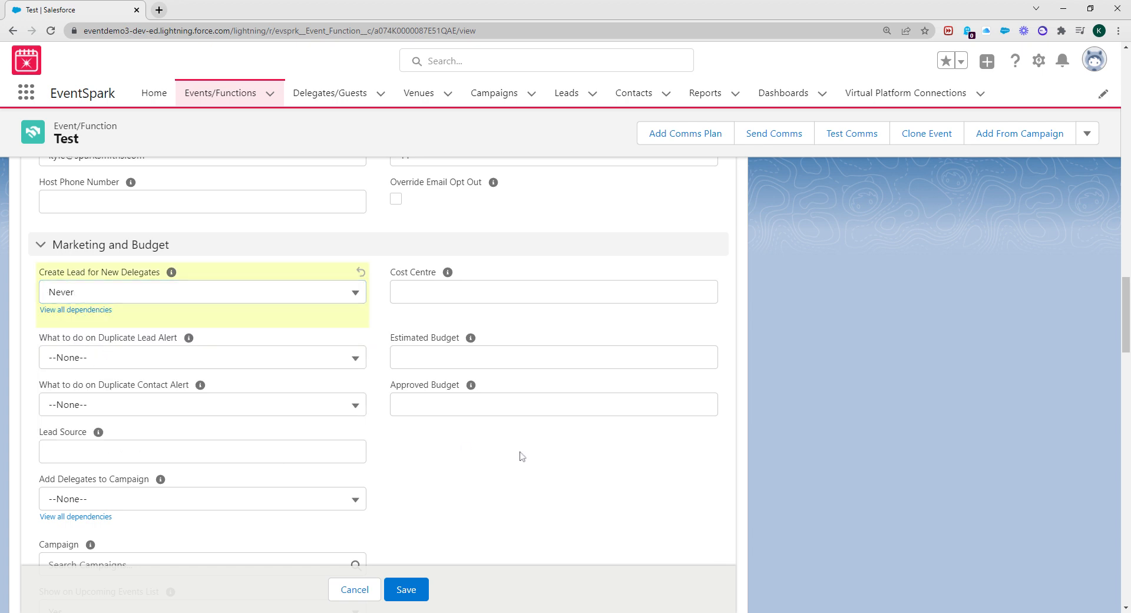
{"action": "left_click", "coordinate": [113, 360]}
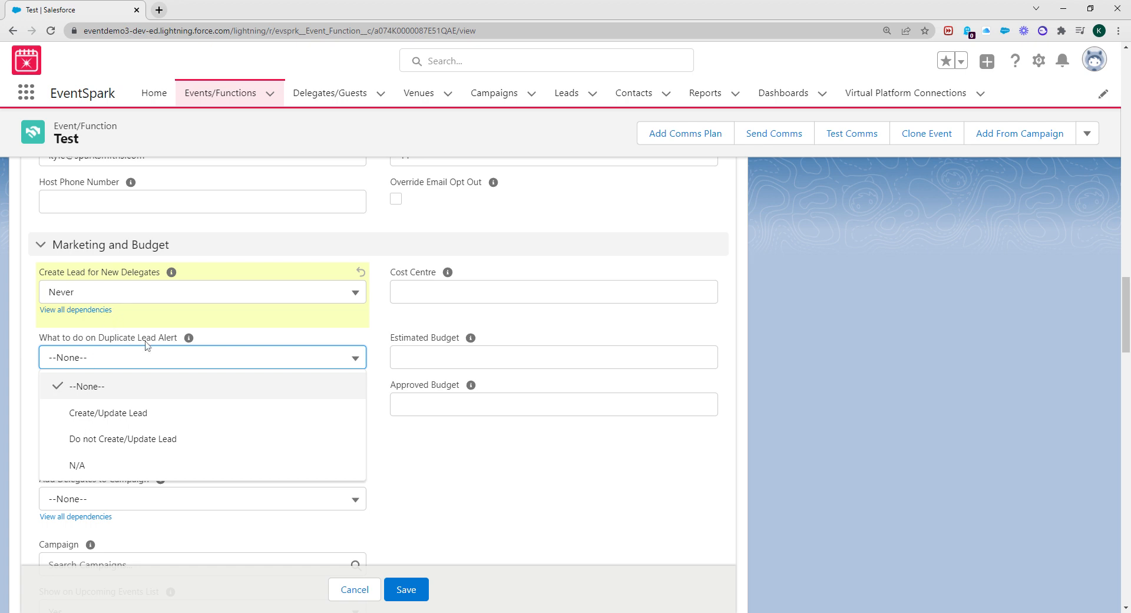
{"action": "left_click", "coordinate": [75, 468]}
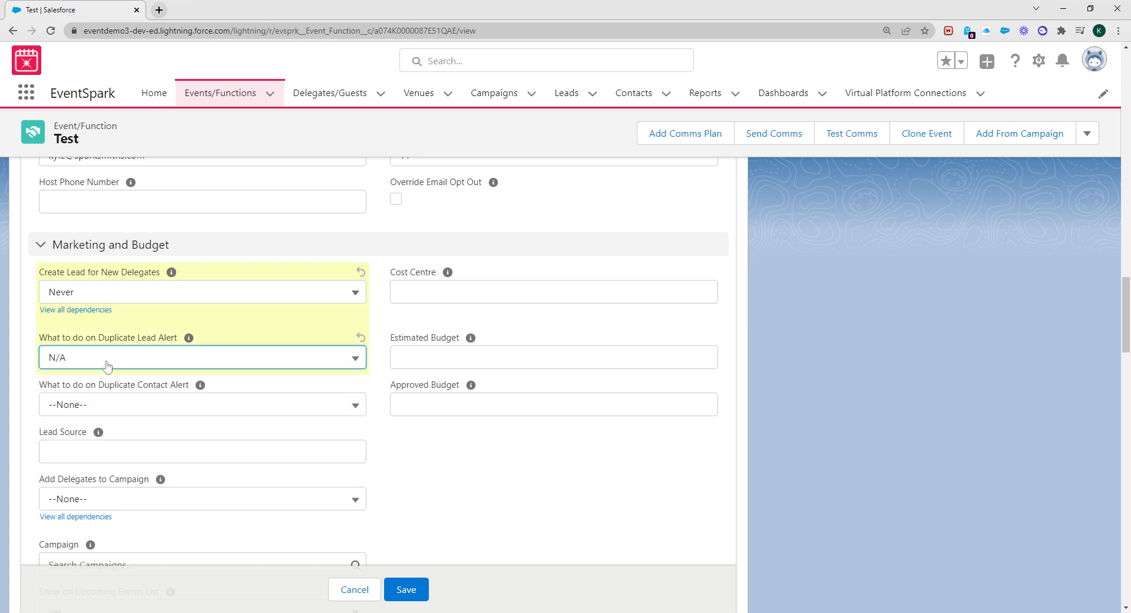
Create leads for new delegates on registration and set duplicate lead alerts to Create/Update Lead
{"action": "left_click", "coordinate": [132, 293]}
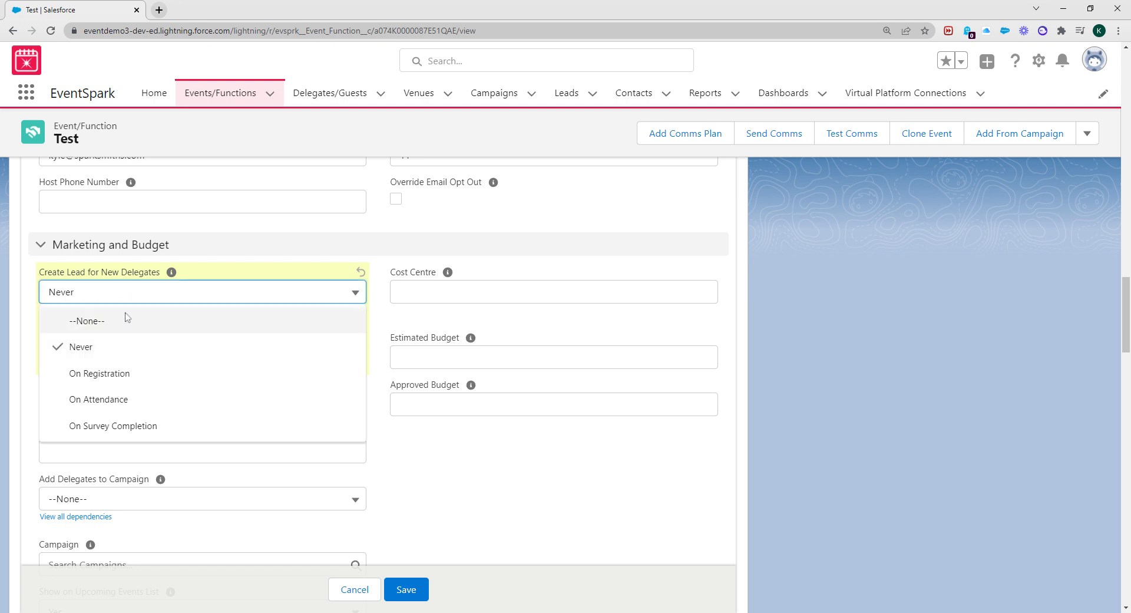
{"action": "left_click", "coordinate": [108, 372]}
{"action": "left_click", "coordinate": [106, 365]}
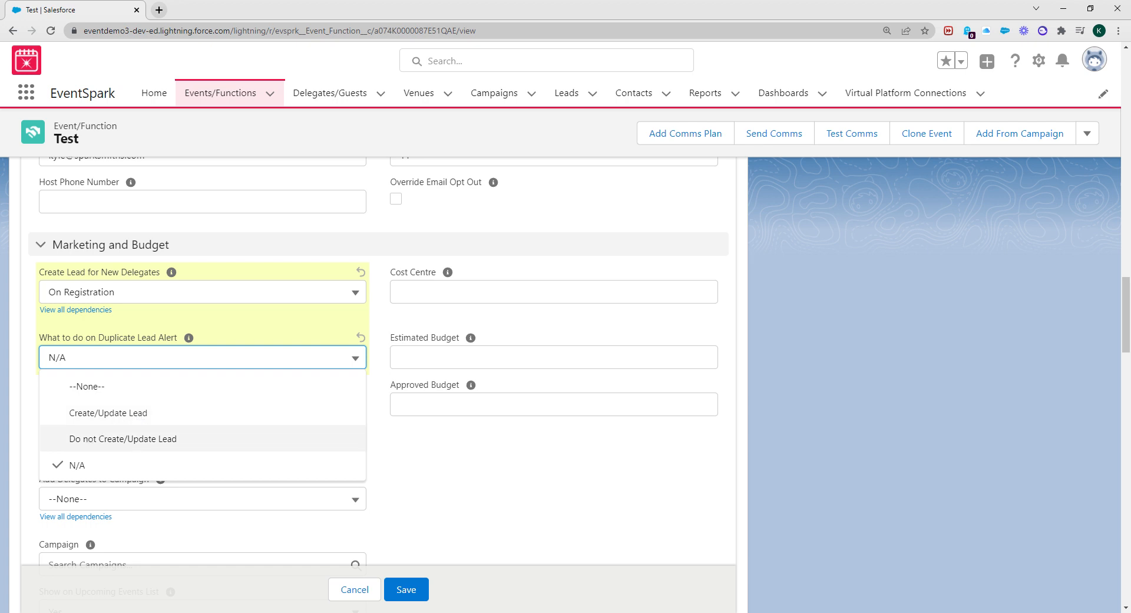
{"action": "left_click", "coordinate": [99, 415]}
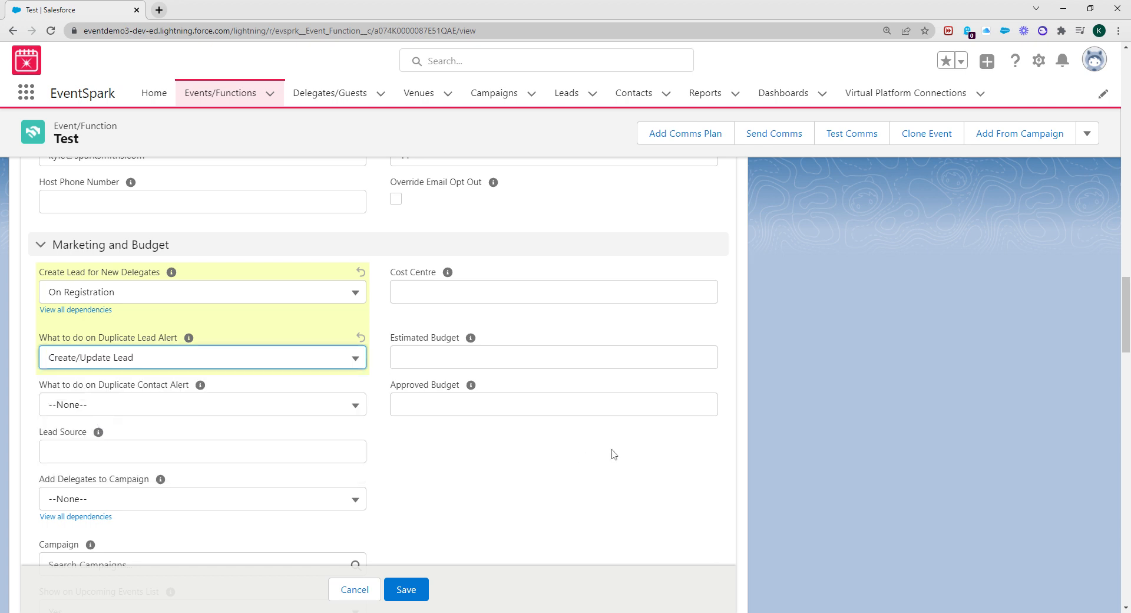
{"action": "scroll", "coordinate": [171, 379], "scroll_direction": "down", "scroll_amount": 1}
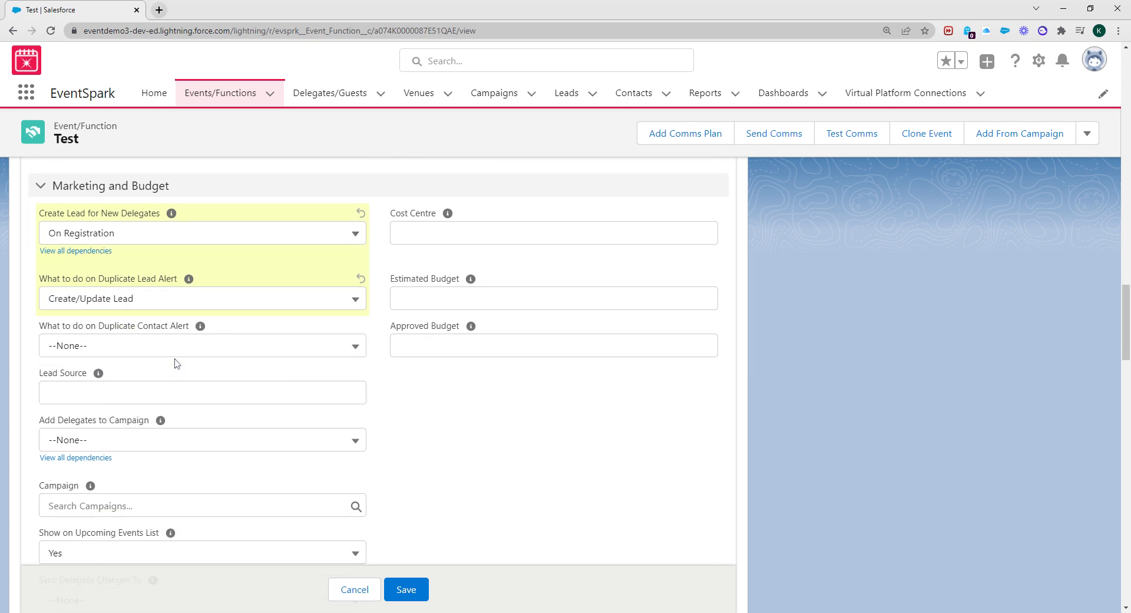
Set Duplicate Contact Alert to N/A and enter 'Test' as the Lead Source
{"action": "left_click", "coordinate": [176, 354]}
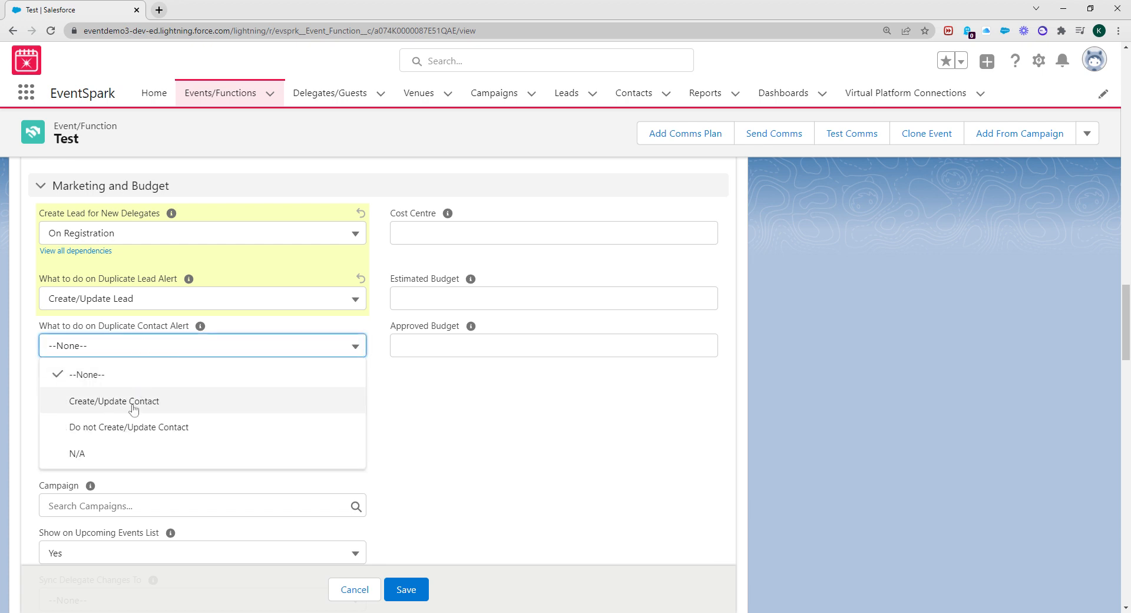
{"action": "left_click", "coordinate": [114, 461]}
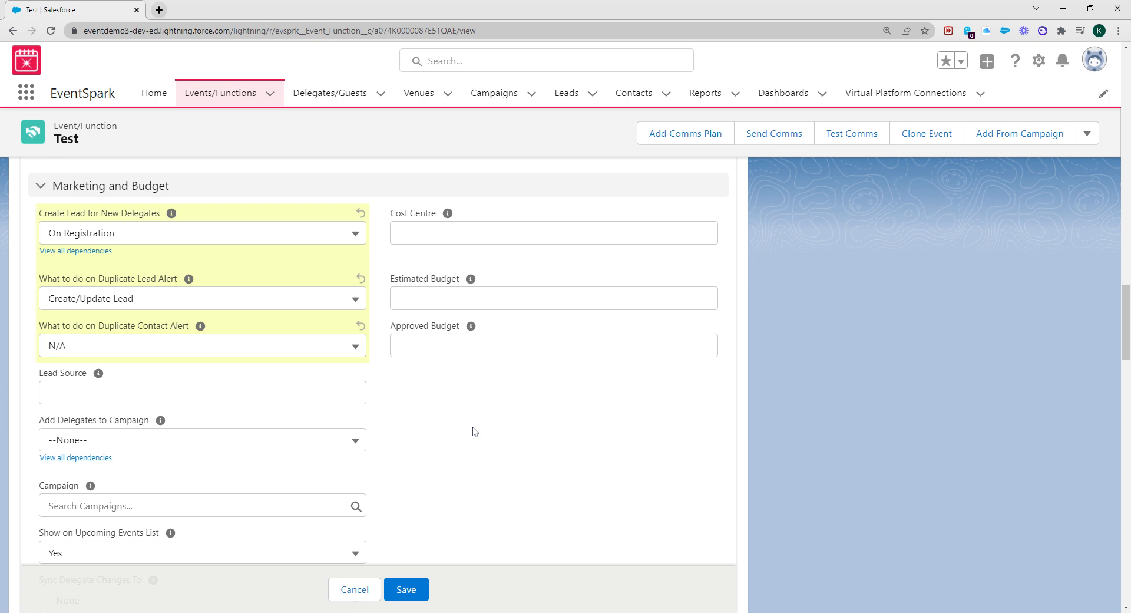
{"action": "left_click", "coordinate": [94, 393]}
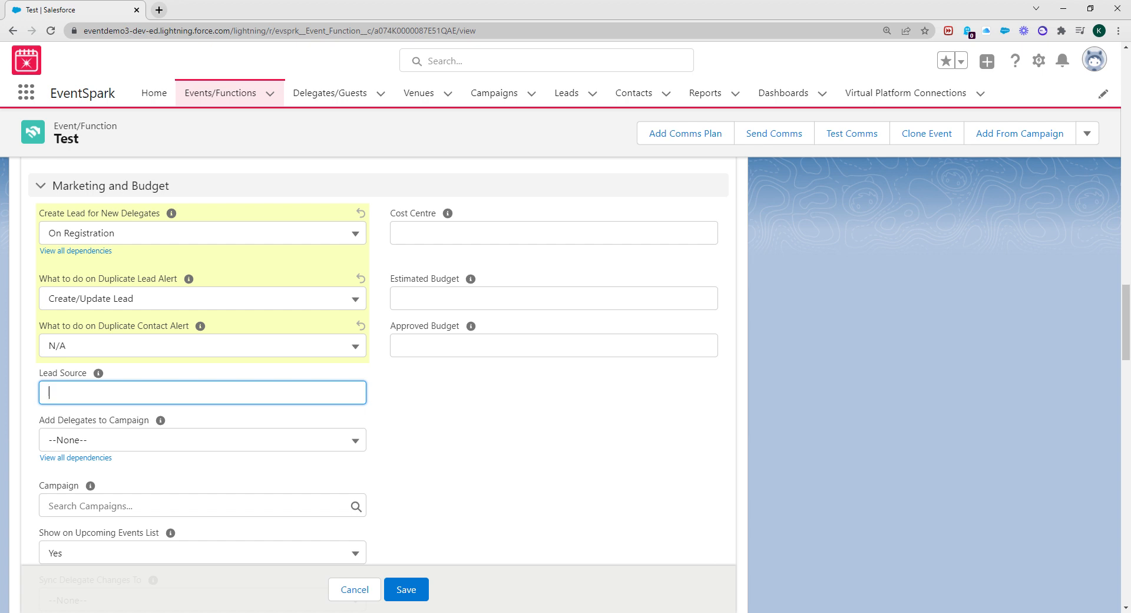
{"action": "type", "text": "Test"}
{"action": "left_click", "coordinate": [469, 437]}
{"action": "scroll", "coordinate": [194, 425], "scroll_direction": "down", "scroll_amount": 1}
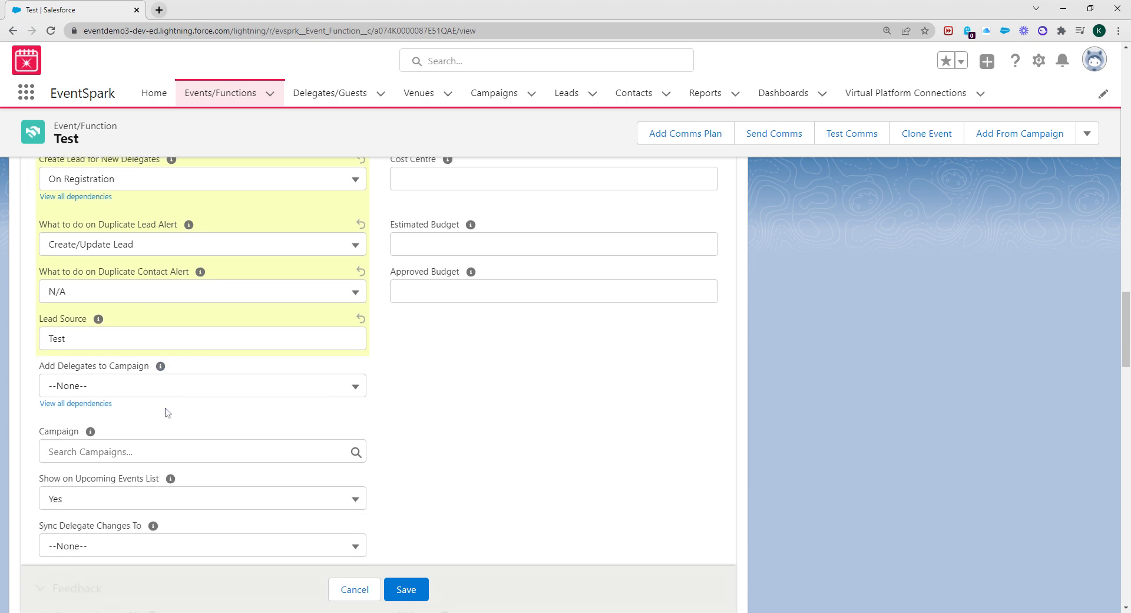
Set Add Delegates to Campaign to Never, without choosing any campaign
{"action": "left_click", "coordinate": [121, 389]}
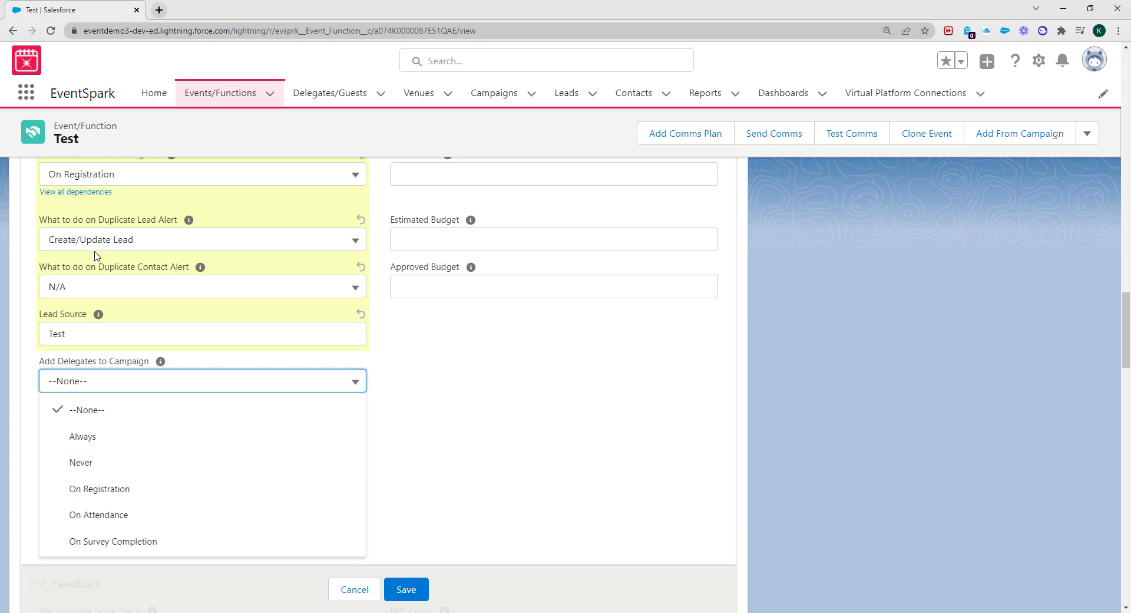
{"action": "left_click", "coordinate": [677, 446]}
{"action": "left_click", "coordinate": [232, 373]}
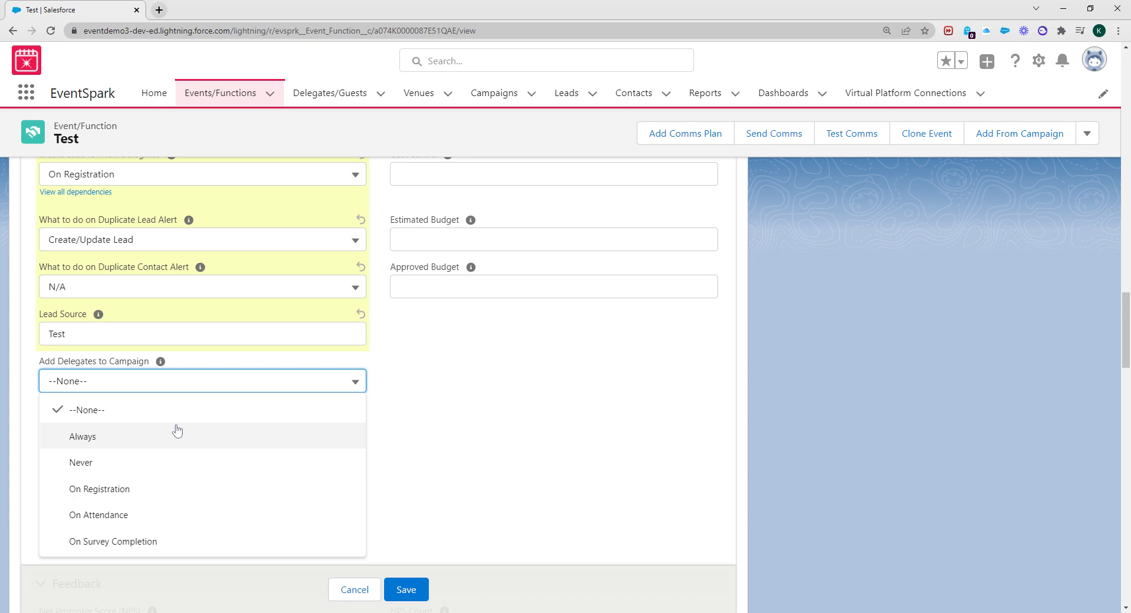
{"action": "left_click", "coordinate": [158, 436]}
{"action": "left_click", "coordinate": [141, 443]}
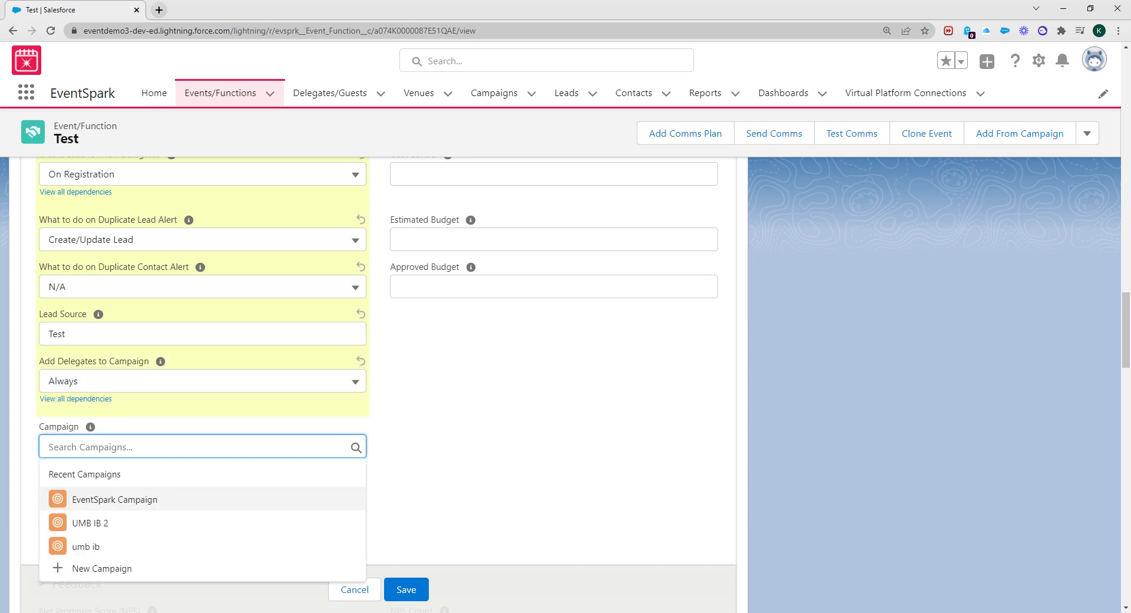
{"action": "left_click", "coordinate": [543, 430]}
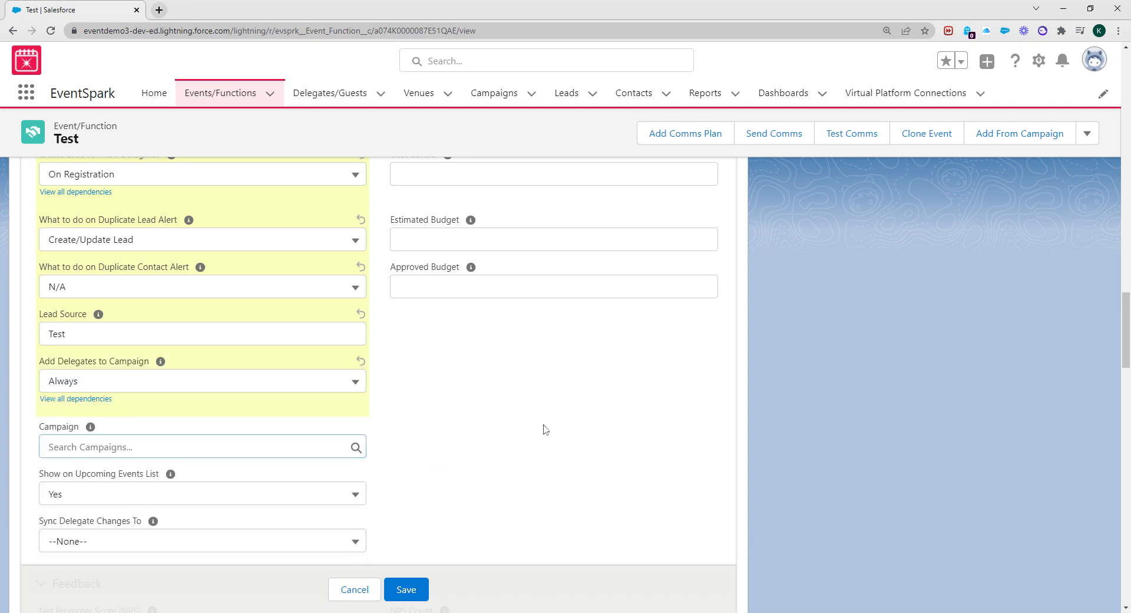
{"action": "left_click", "coordinate": [82, 390]}
{"action": "left_click", "coordinate": [89, 469]}
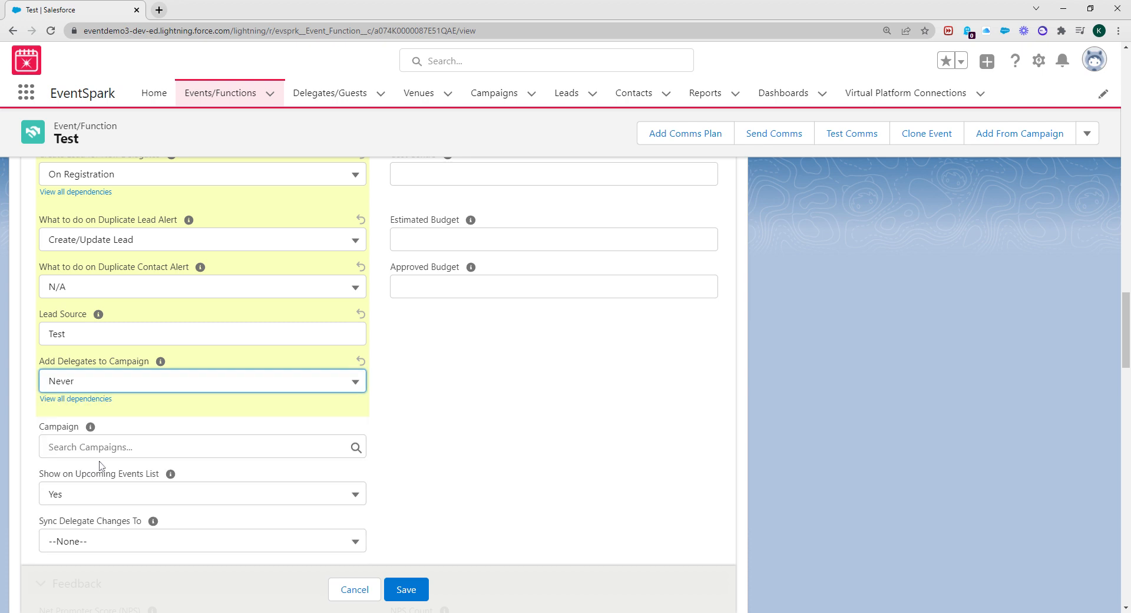
{"action": "left_click", "coordinate": [162, 389]}
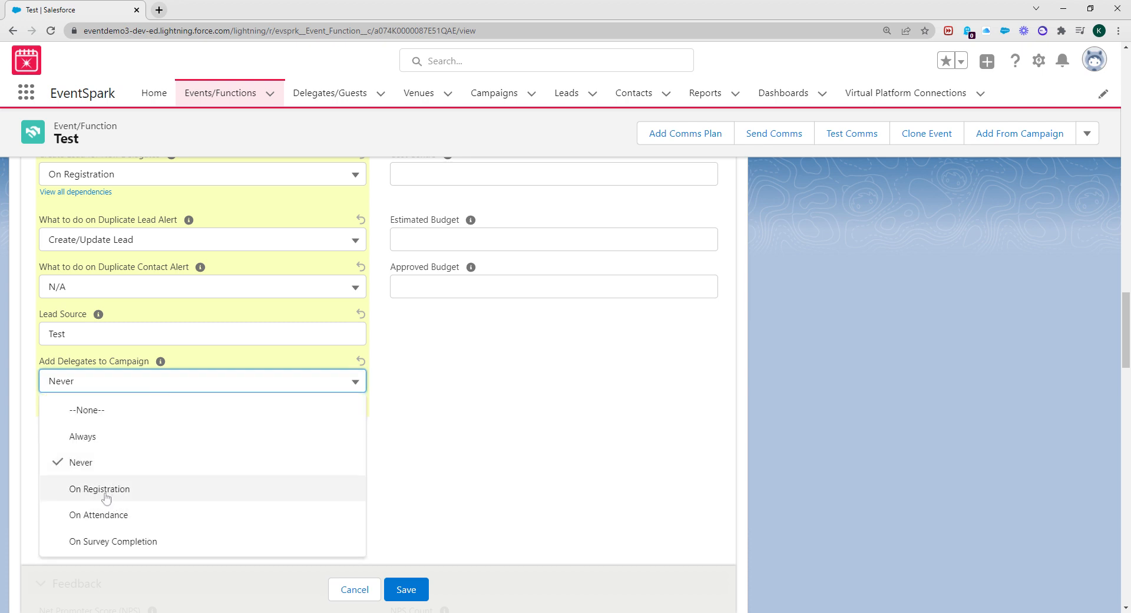
{"action": "left_click", "coordinate": [522, 478]}
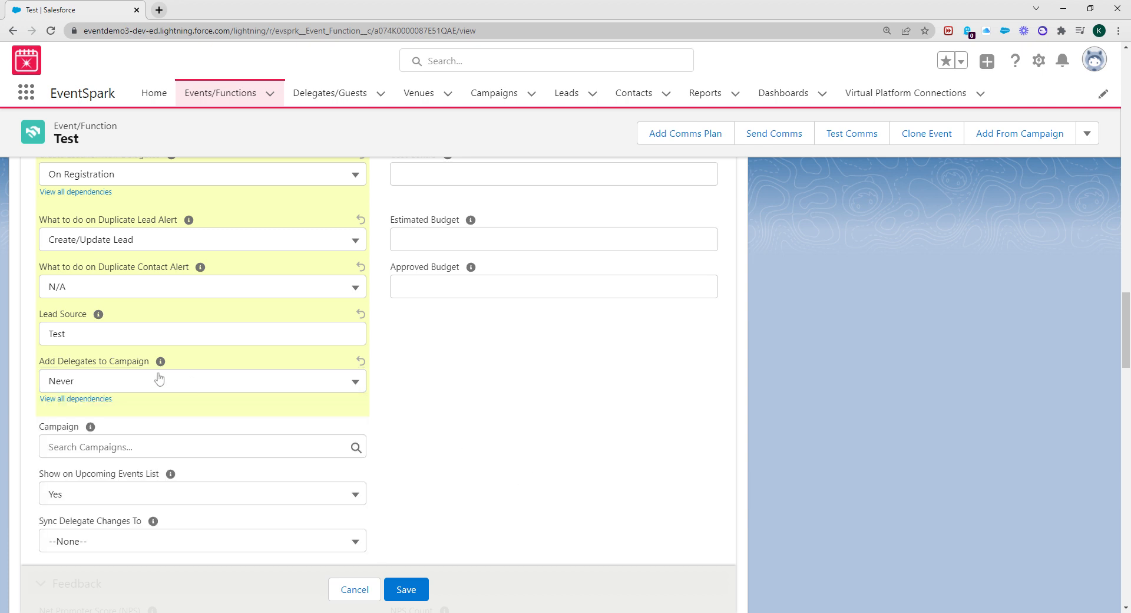
{"action": "scroll", "coordinate": [158, 380], "scroll_direction": "down", "scroll_amount": 1}
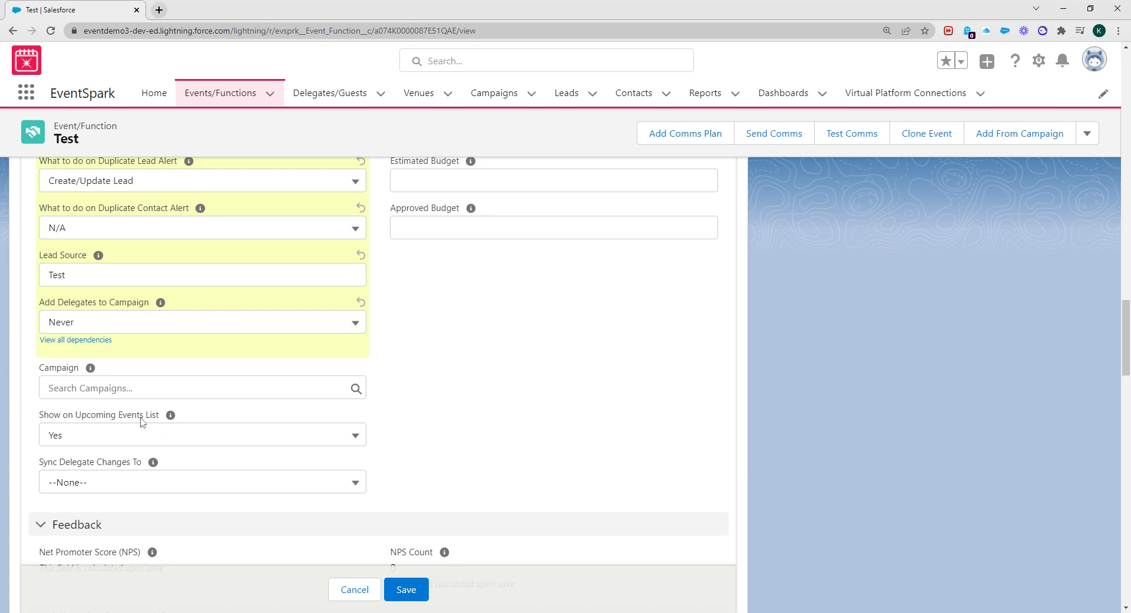
Keep the event shown on the upcoming events list
{"action": "left_click", "coordinate": [126, 437]}
{"action": "left_click", "coordinate": [127, 438]}
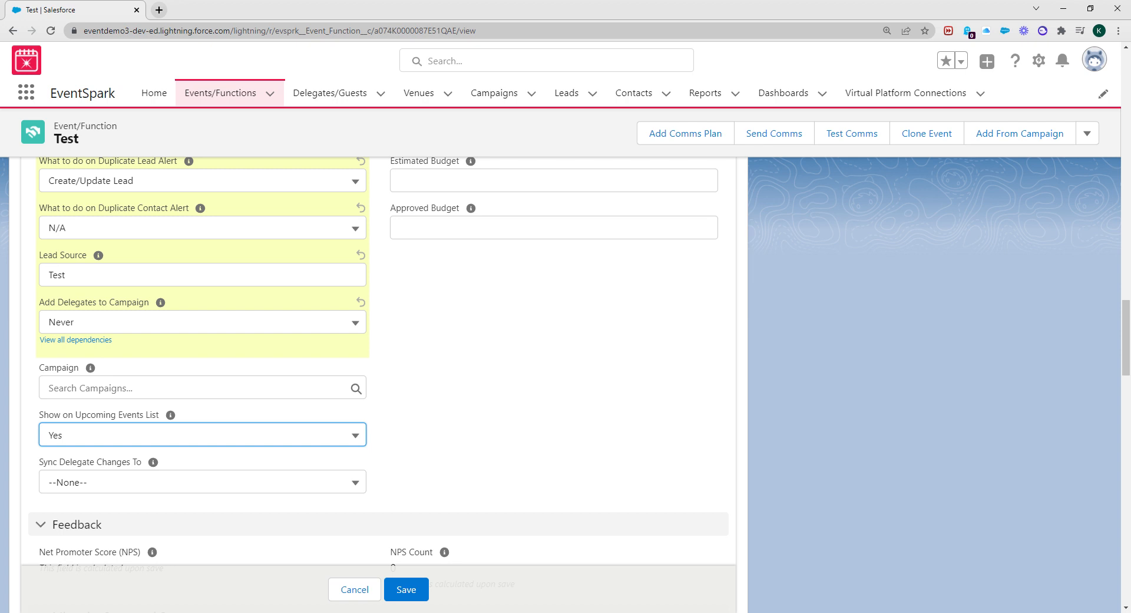
{"action": "scroll", "coordinate": [132, 424], "scroll_direction": "up", "scroll_amount": 1}
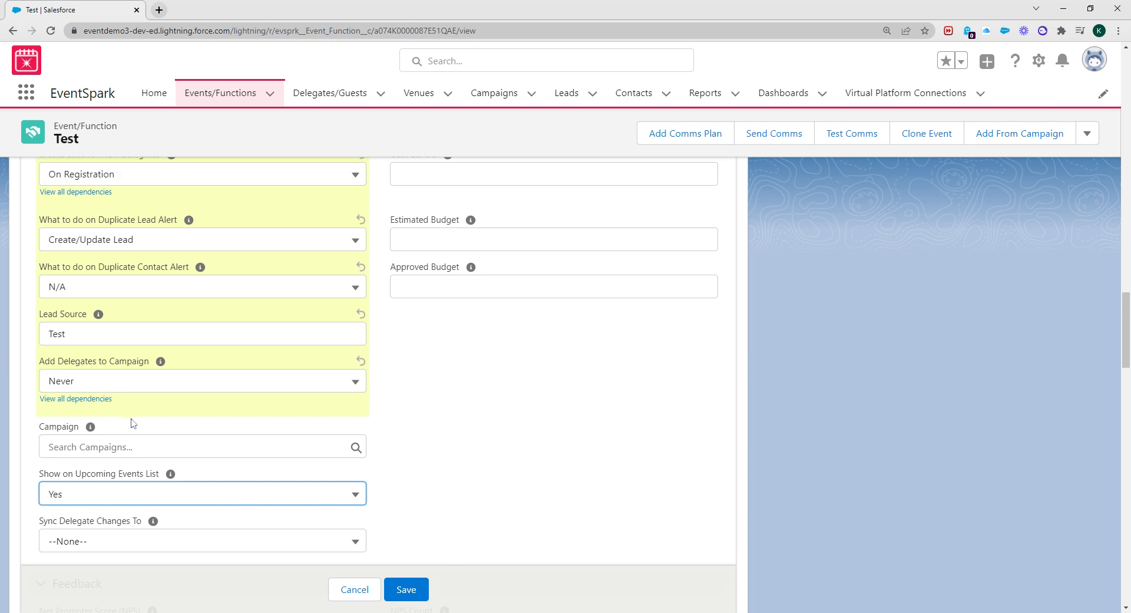
{"action": "scroll", "coordinate": [129, 480], "scroll_direction": "down", "scroll_amount": 1}
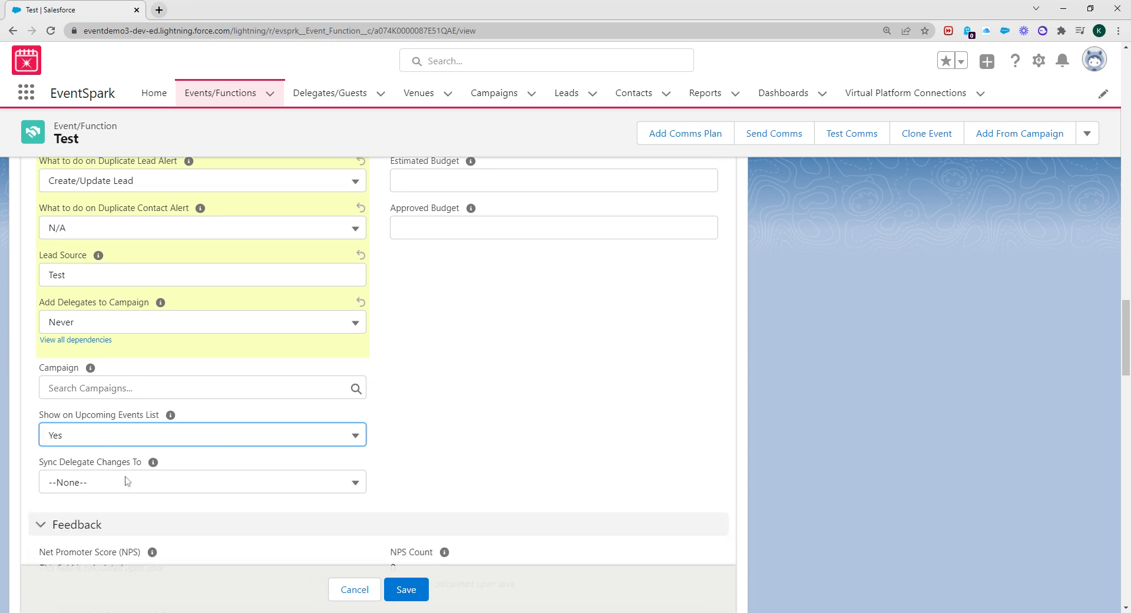
Leave Show on Upcoming Events List set to Yes
{"action": "left_click", "coordinate": [139, 437]}
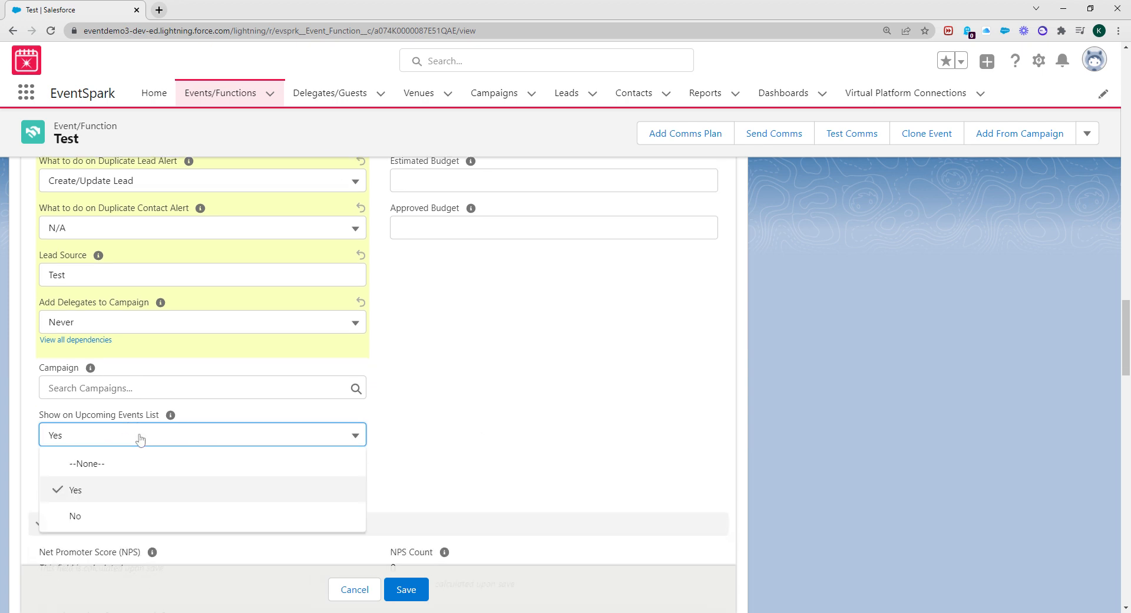
{"action": "left_click", "coordinate": [99, 516]}
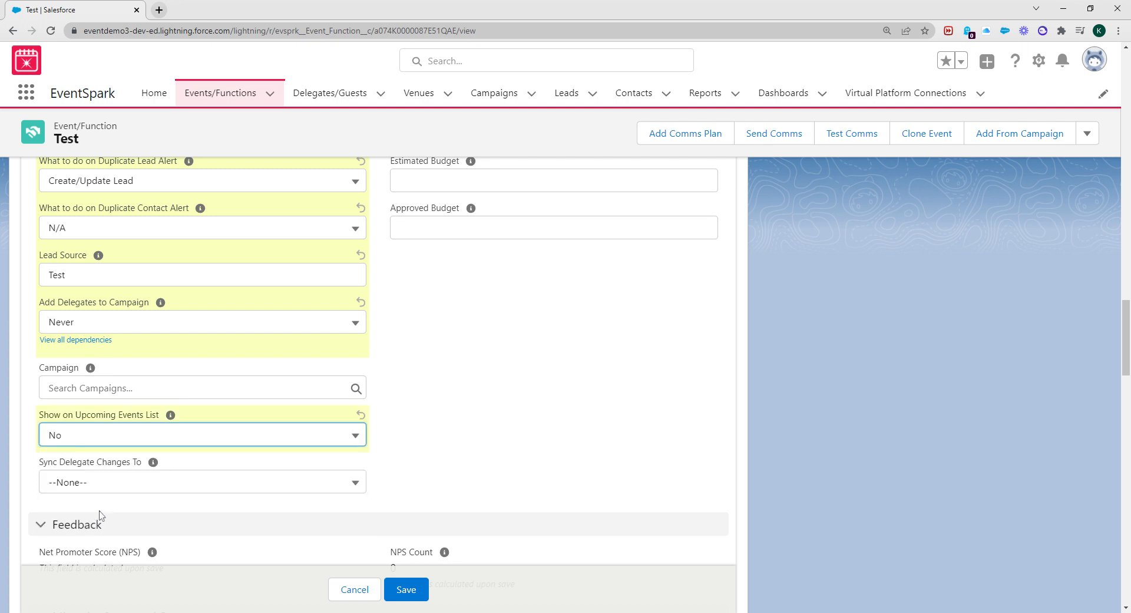
{"action": "left_click", "coordinate": [160, 445]}
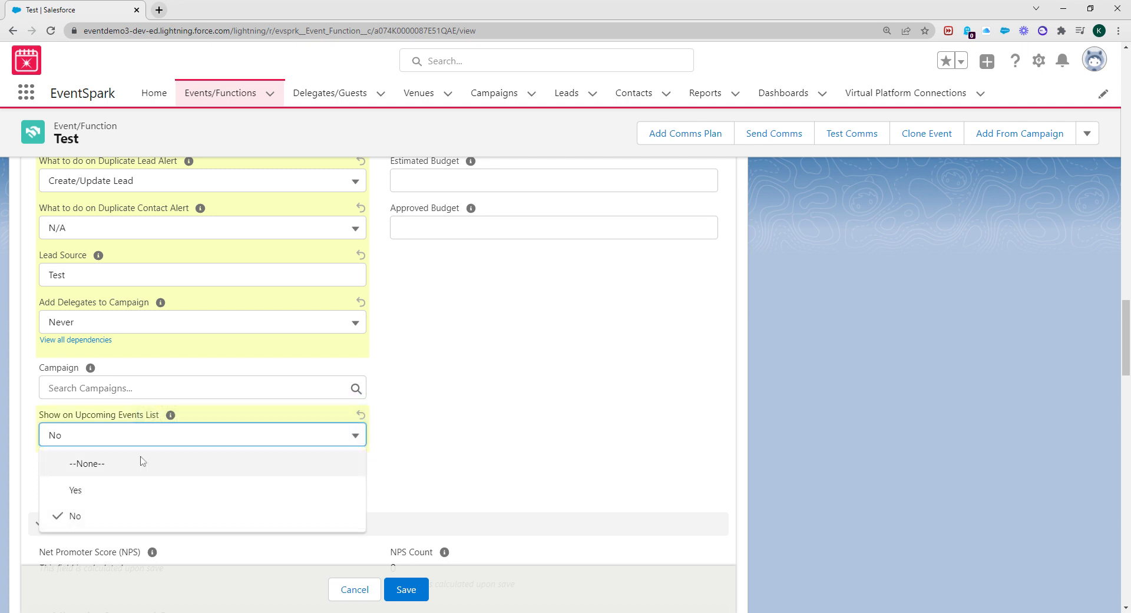
{"action": "left_click", "coordinate": [111, 498]}
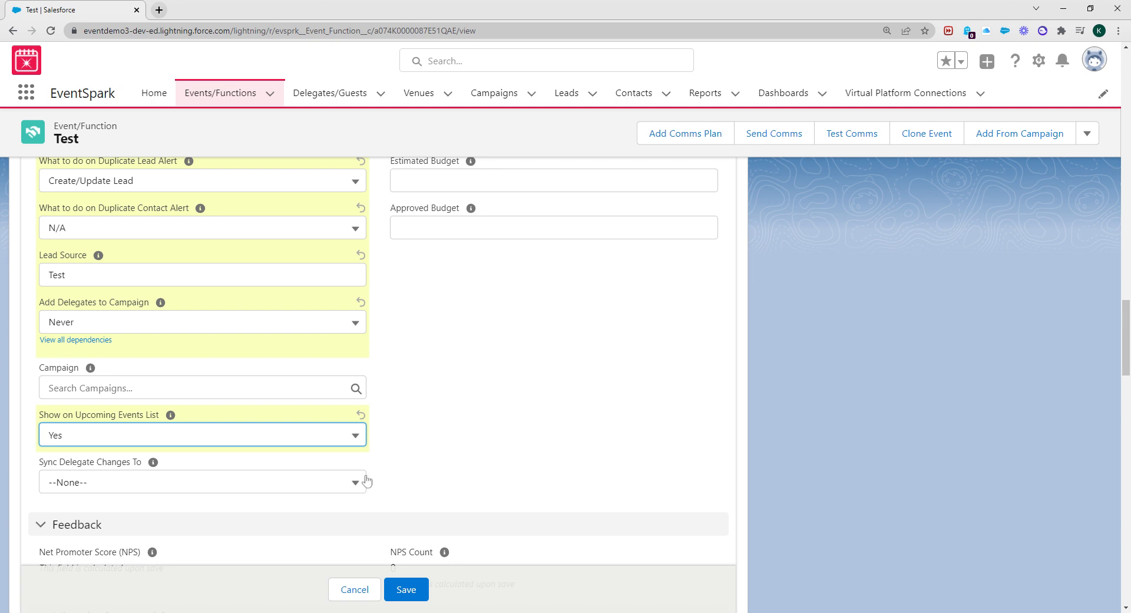
Set Sync Delegate Changes To to 'Do not sync changes'
{"action": "left_click", "coordinate": [177, 488]}
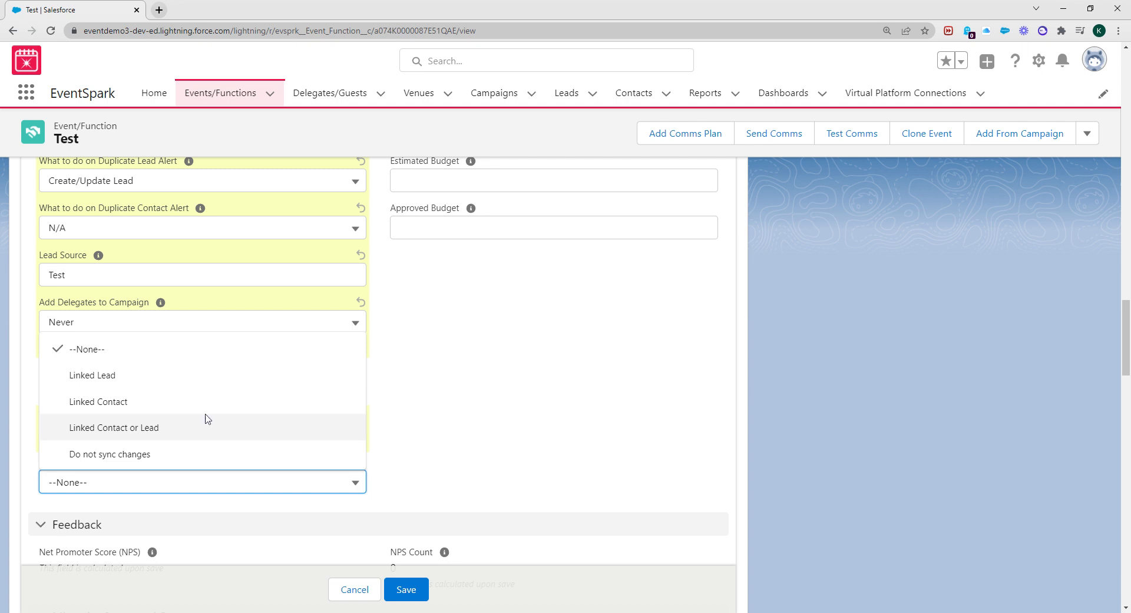
{"action": "left_click", "coordinate": [139, 457]}
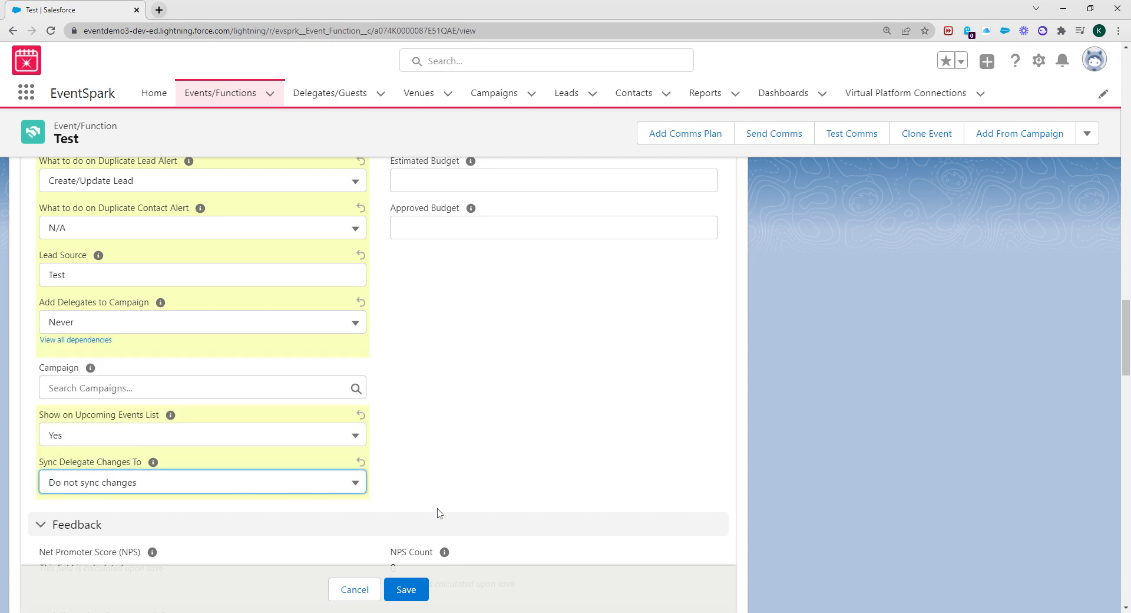
{"action": "scroll", "coordinate": [437, 512], "scroll_direction": "up", "scroll_amount": 2}
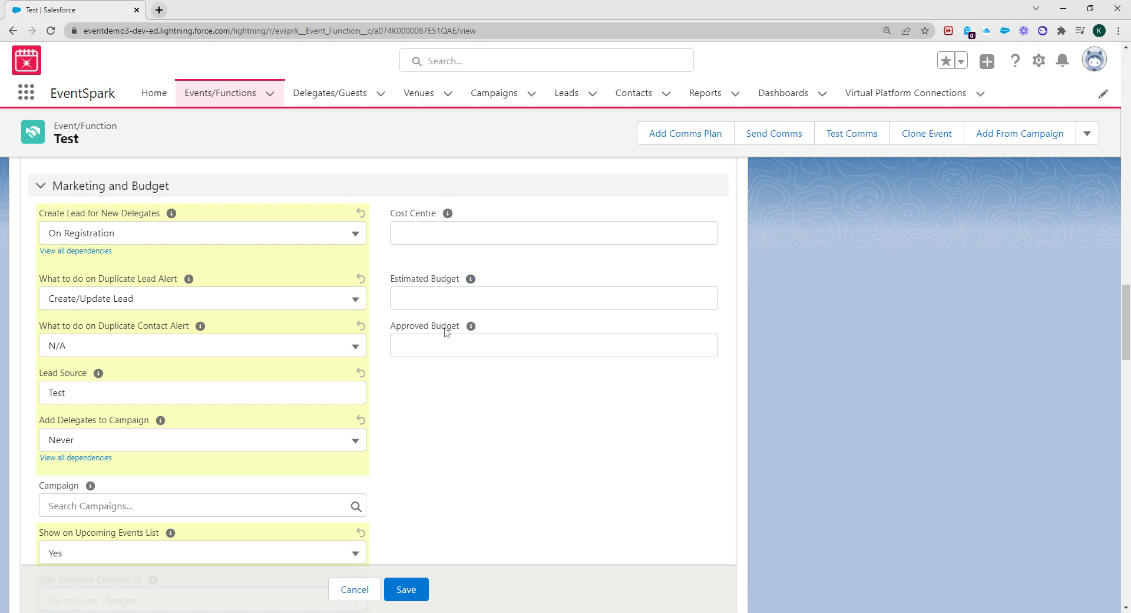
Set Microsite Status to Active and Friendly Name for URL to 'Testing'
{"action": "scroll", "coordinate": [377, 384], "scroll_direction": "down", "scroll_amount": 4}
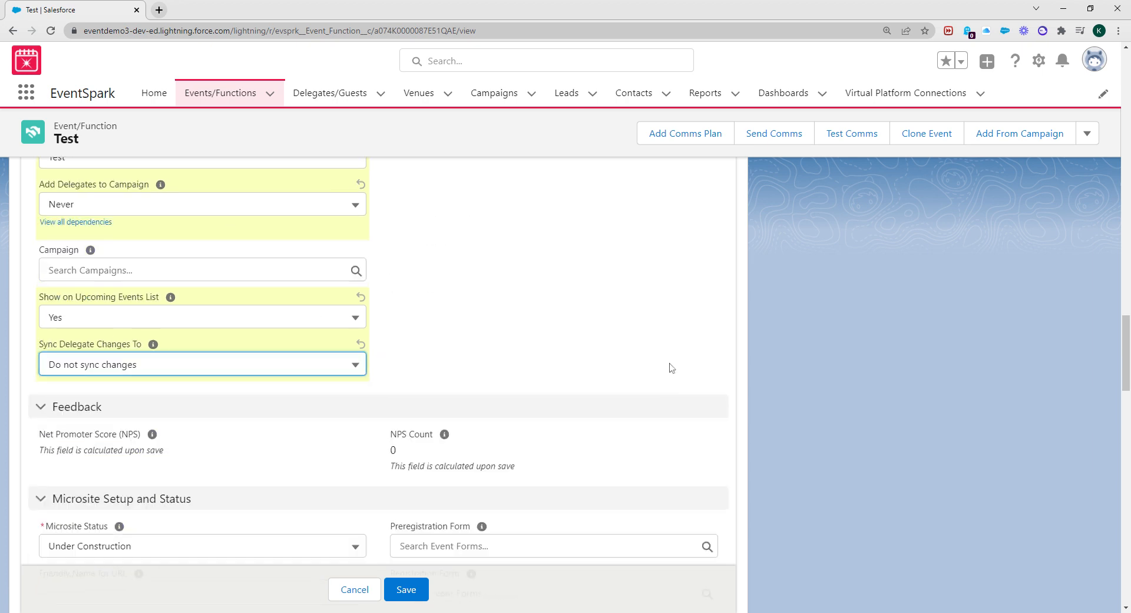
{"action": "scroll", "coordinate": [668, 368], "scroll_direction": "down", "scroll_amount": 3}
{"action": "scroll", "coordinate": [624, 373], "scroll_direction": "down", "scroll_amount": 2}
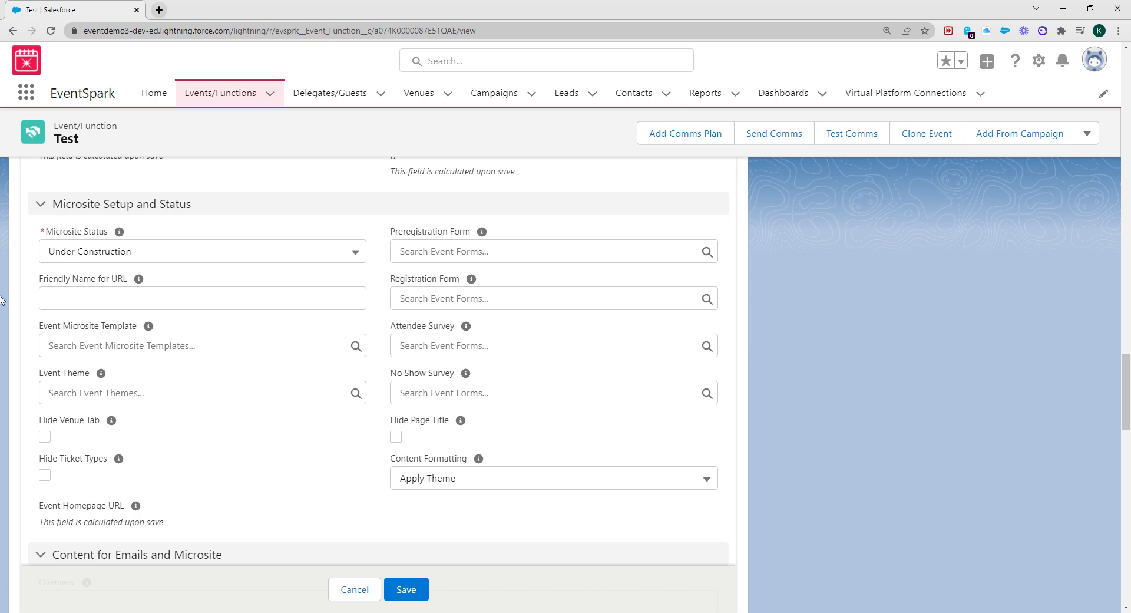
{"action": "left_click", "coordinate": [109, 252]}
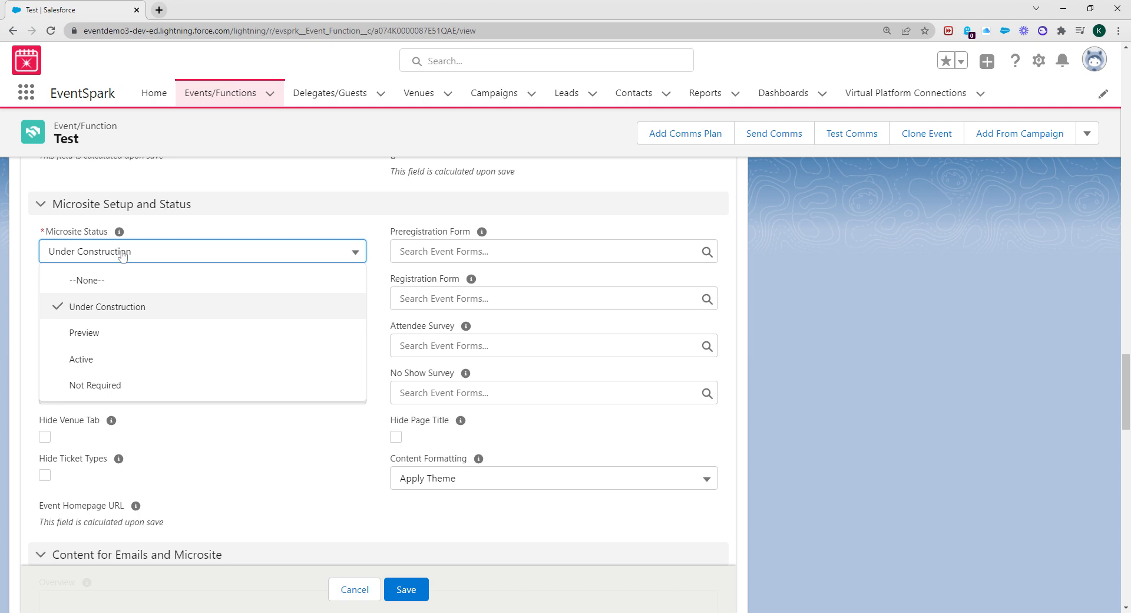
{"action": "left_click", "coordinate": [188, 355]}
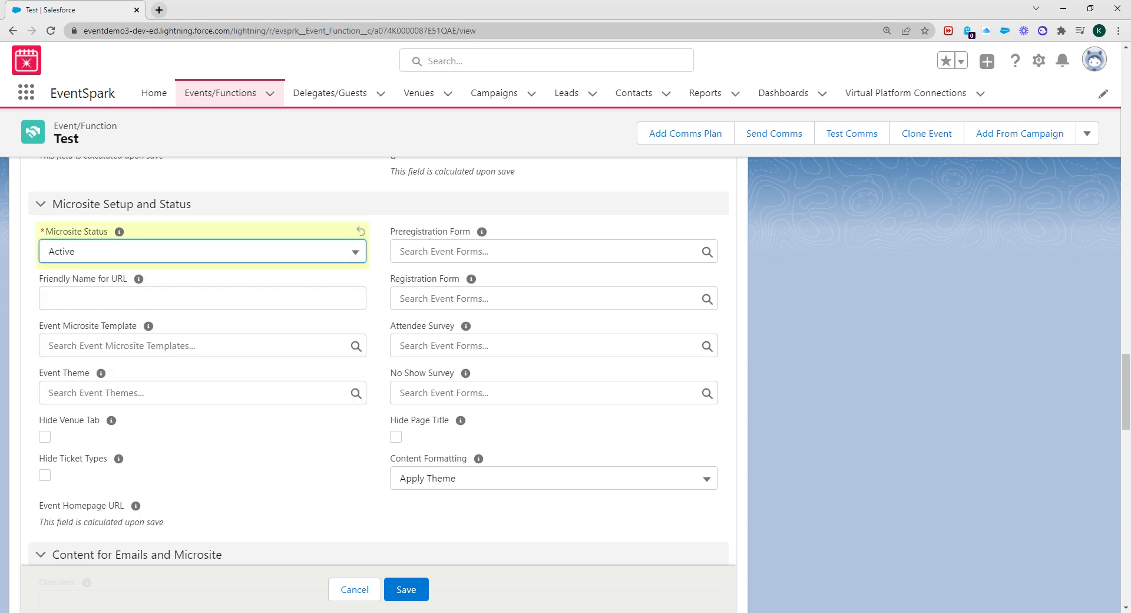
{"action": "left_click", "coordinate": [50, 298]}
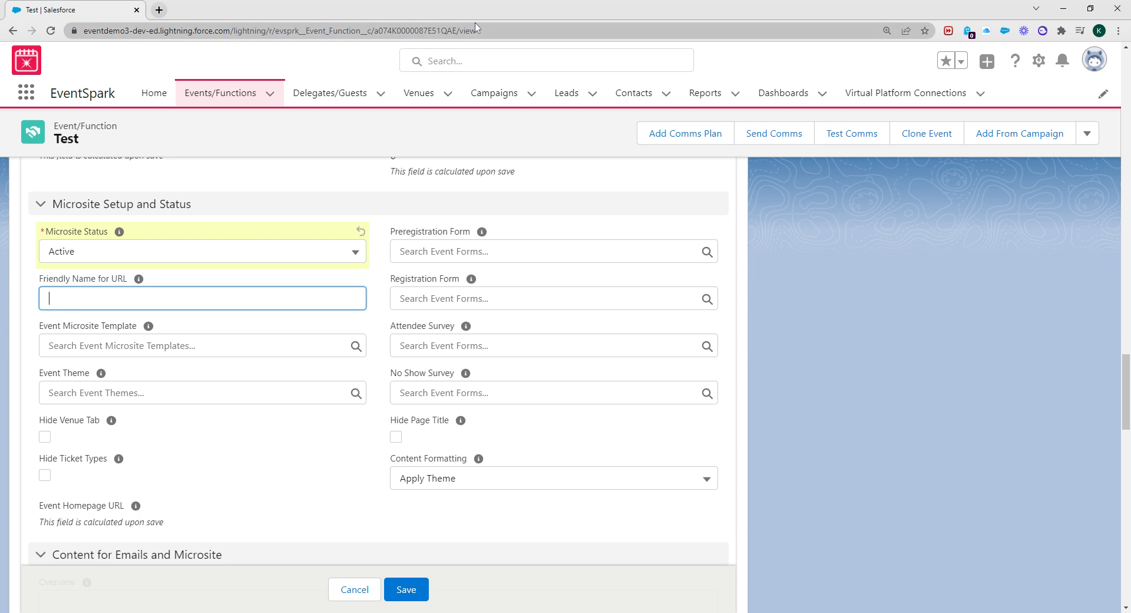
{"action": "type", "text": "Testing"}
Select EventSpark Microsite Template and, searching 'eventspark', apply the EventSpark Corporate 1 theme
{"action": "key", "text": "Tab"}
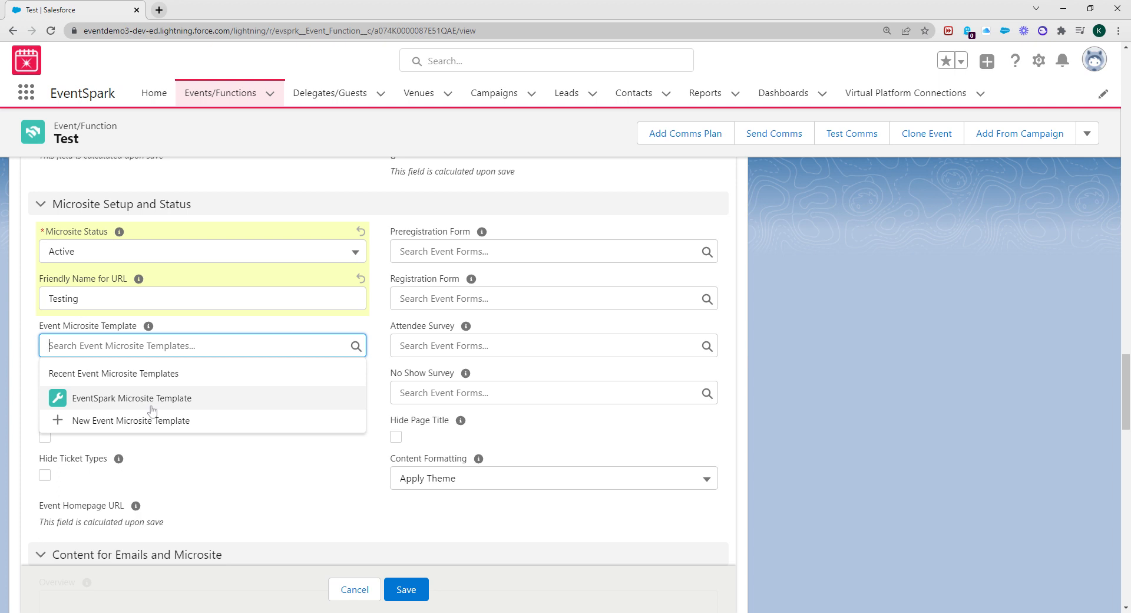
{"action": "left_click", "coordinate": [151, 405]}
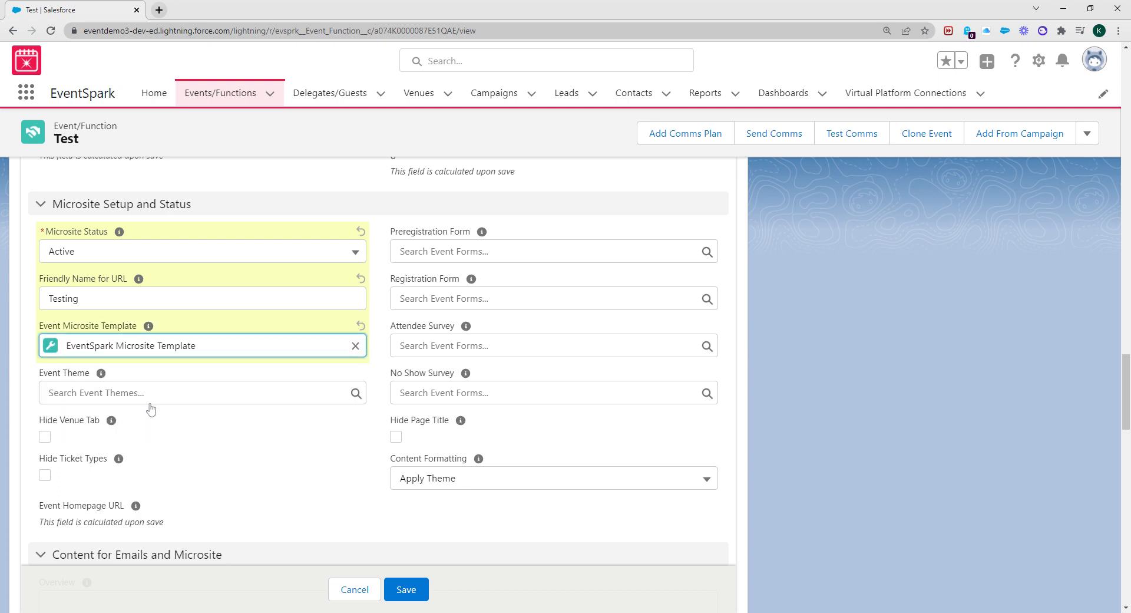
{"action": "left_click", "coordinate": [150, 403]}
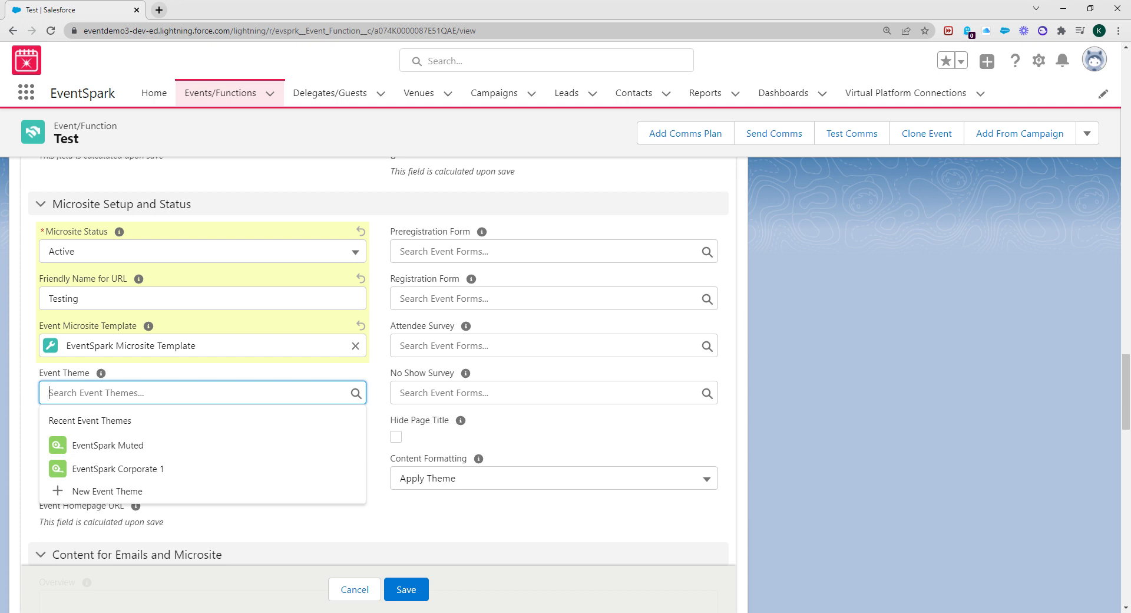
{"action": "type", "text": "eventspark"}
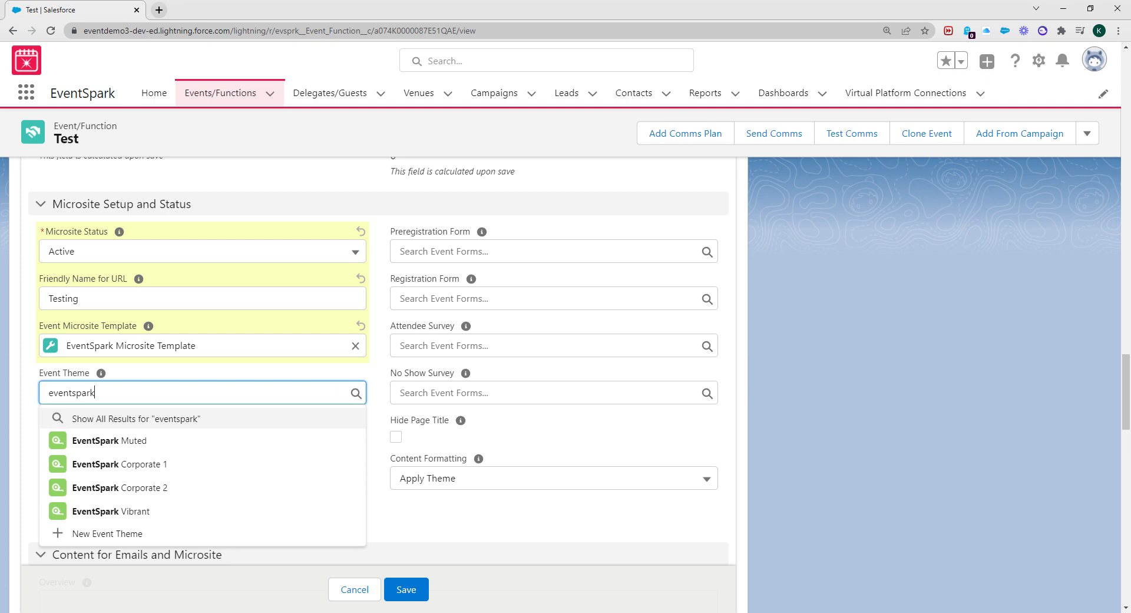
{"action": "key", "text": "Return"}
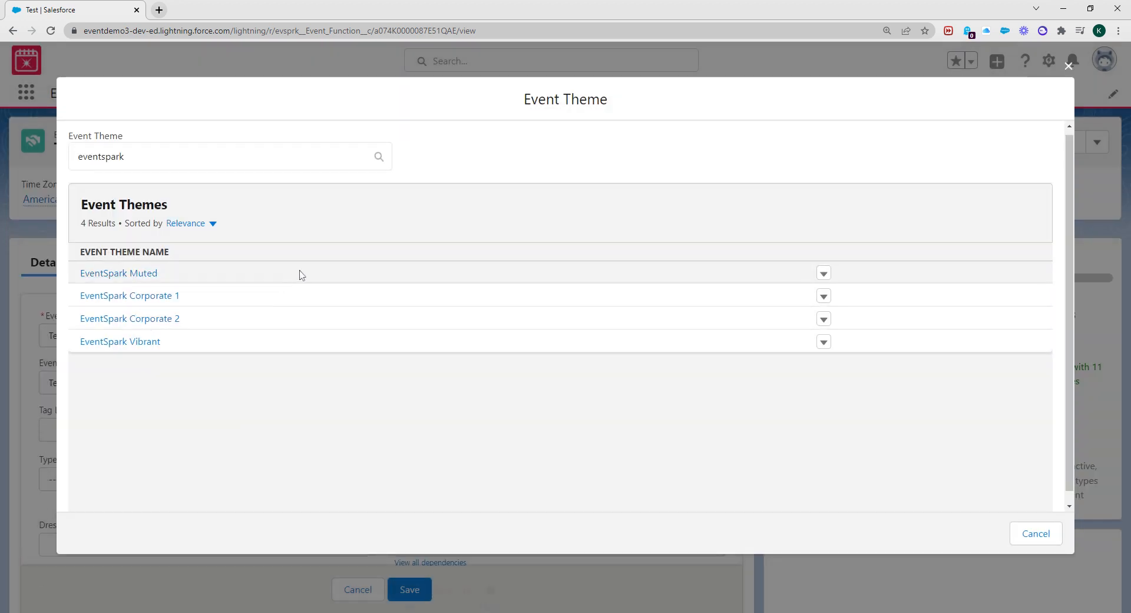
{"action": "left_click", "coordinate": [171, 296]}
{"action": "scroll", "coordinate": [236, 439], "scroll_direction": "up", "scroll_amount": 1}
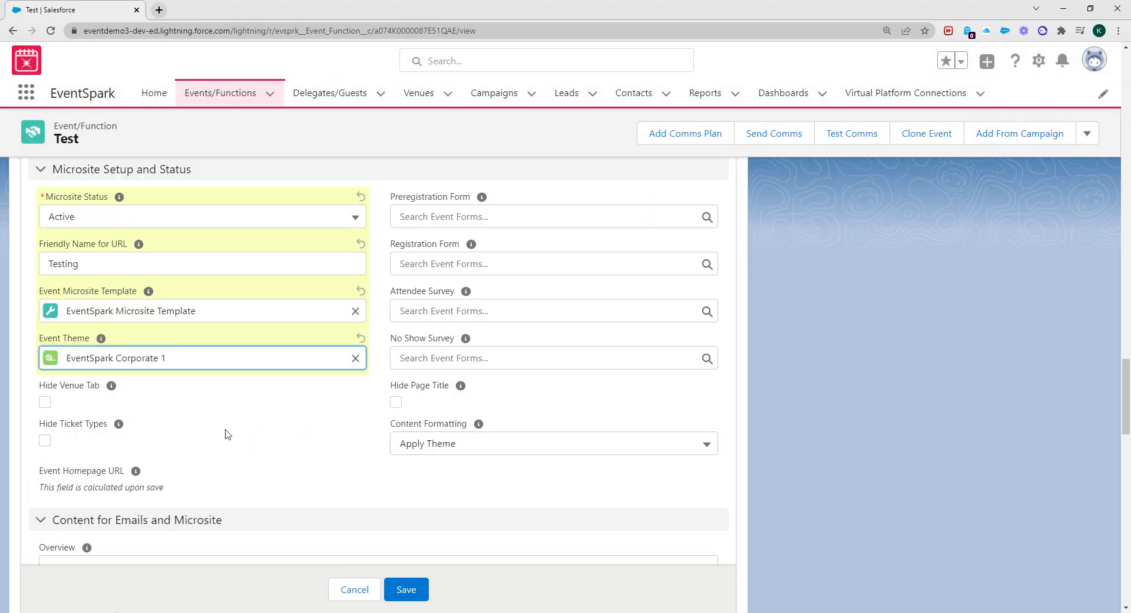
{"action": "left_click", "coordinate": [472, 245]}
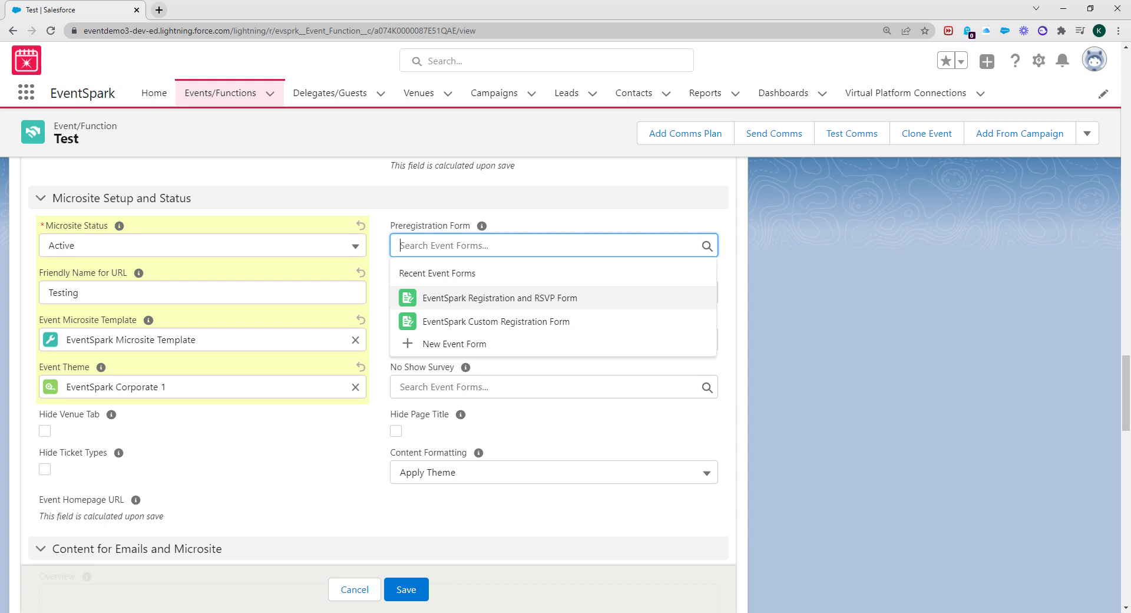
Use EventSpark Registration and RSVP Form as the registration form
{"action": "left_click", "coordinate": [803, 271]}
{"action": "left_click", "coordinate": [533, 293]}
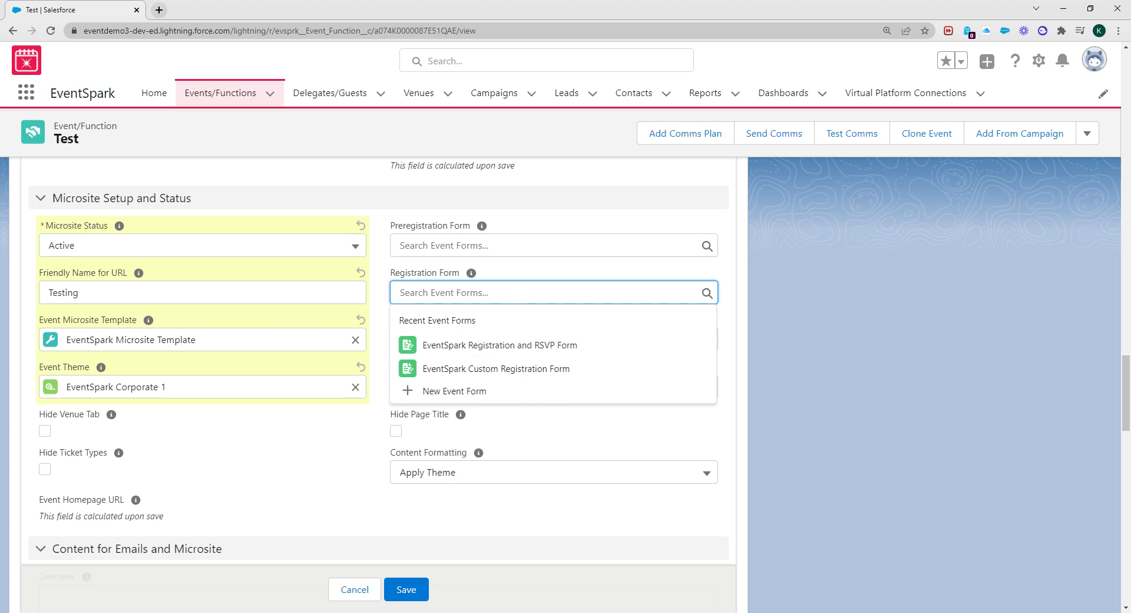
{"action": "left_click", "coordinate": [806, 285]}
{"action": "left_click", "coordinate": [515, 294]}
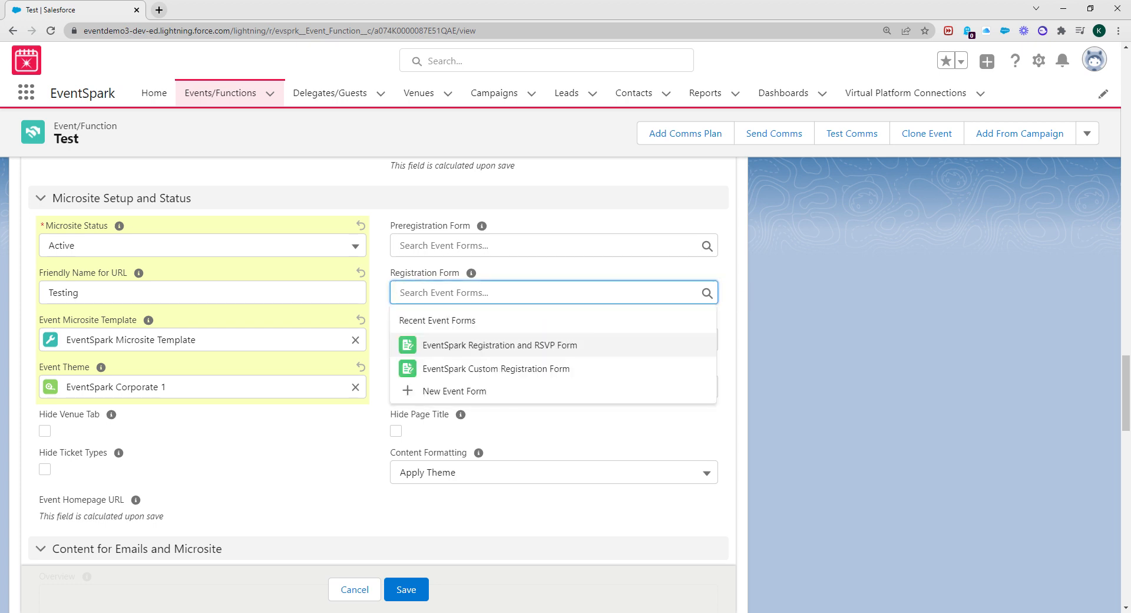
{"action": "left_click", "coordinate": [534, 348]}
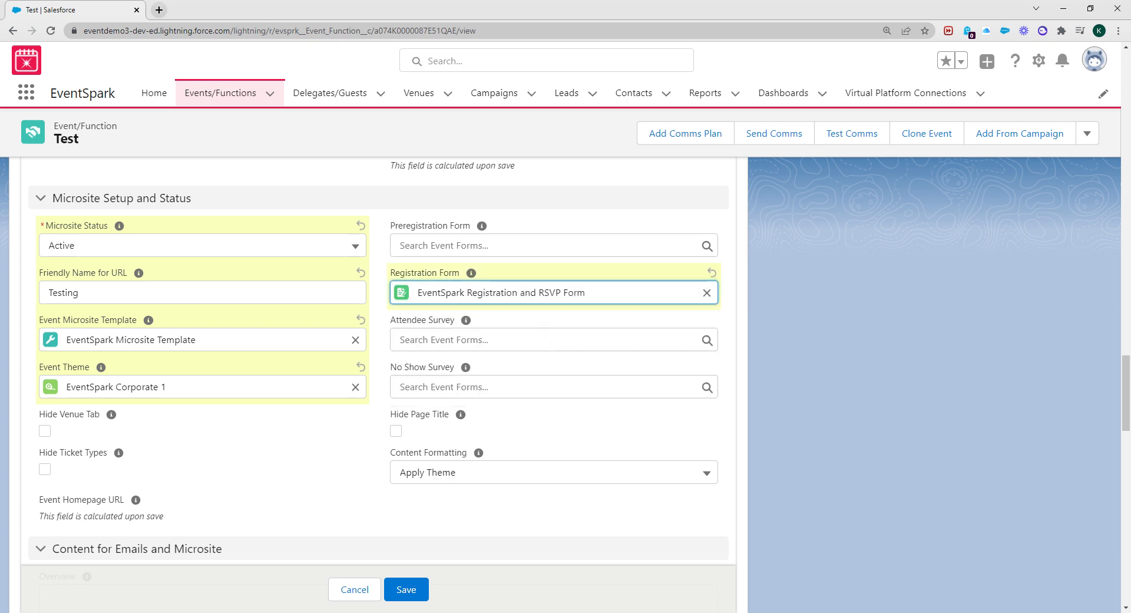
Pick EventSpark Attendance Survey and EventSpark No Show Survey, each found by searching 'survey'
{"action": "left_click", "coordinate": [686, 340]}
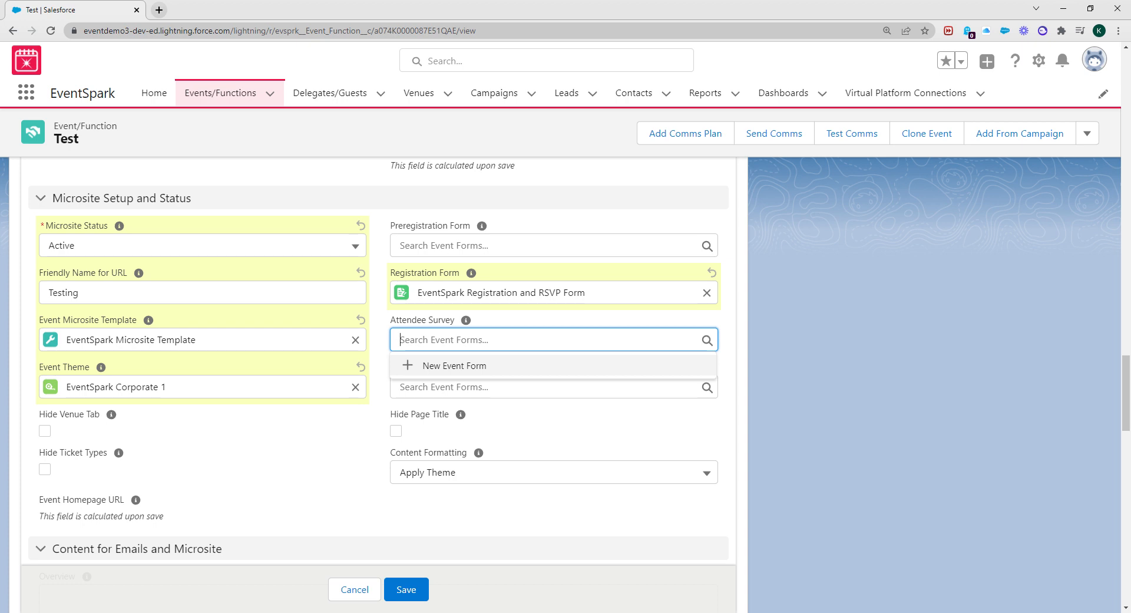
{"action": "type", "text": "survey"}
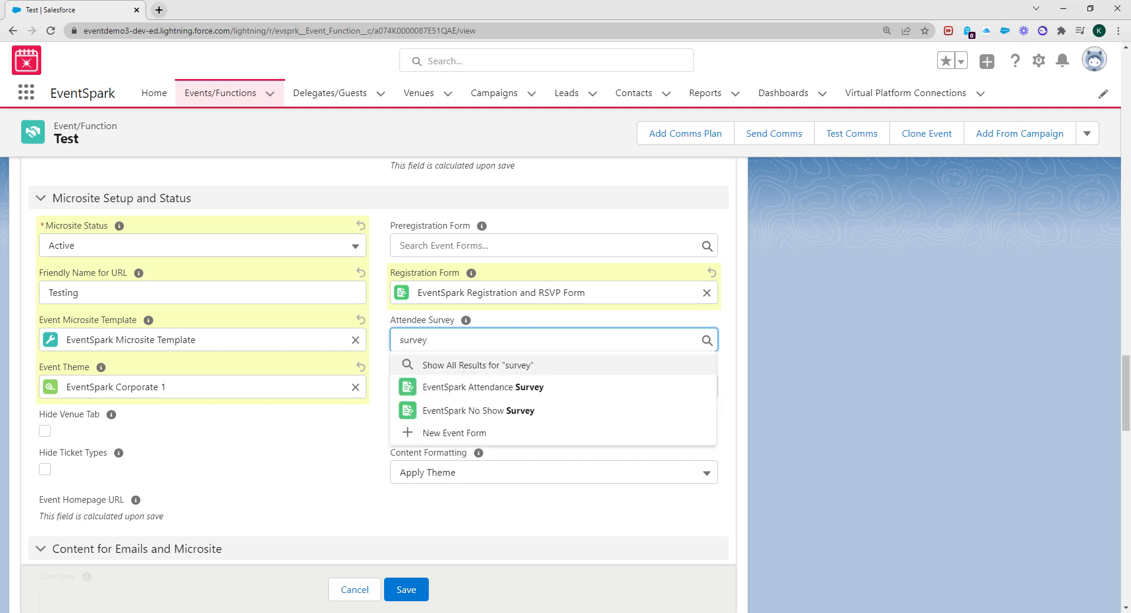
{"action": "left_click", "coordinate": [469, 387]}
{"action": "left_click", "coordinate": [469, 386]}
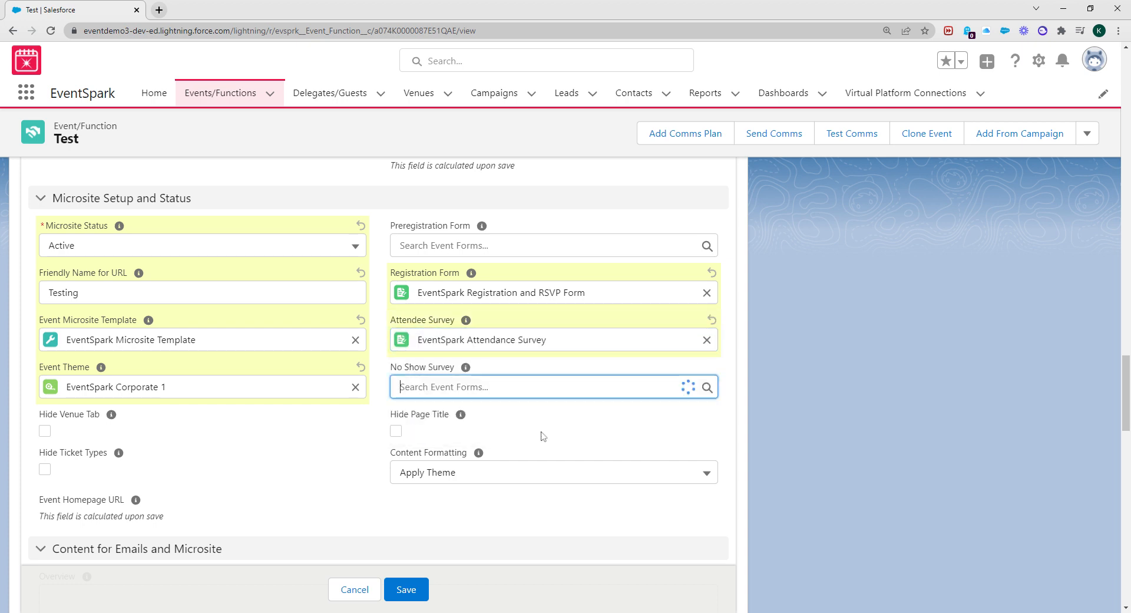
{"action": "type", "text": "survey"}
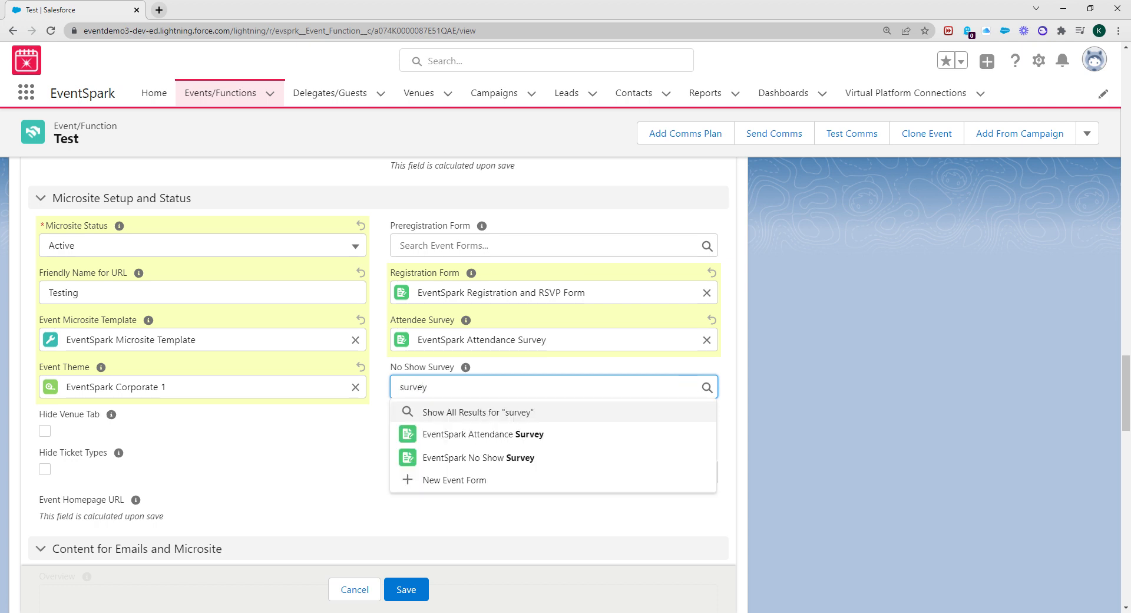
{"action": "left_click", "coordinate": [523, 457]}
{"action": "scroll", "coordinate": [318, 492], "scroll_direction": "down", "scroll_amount": 1}
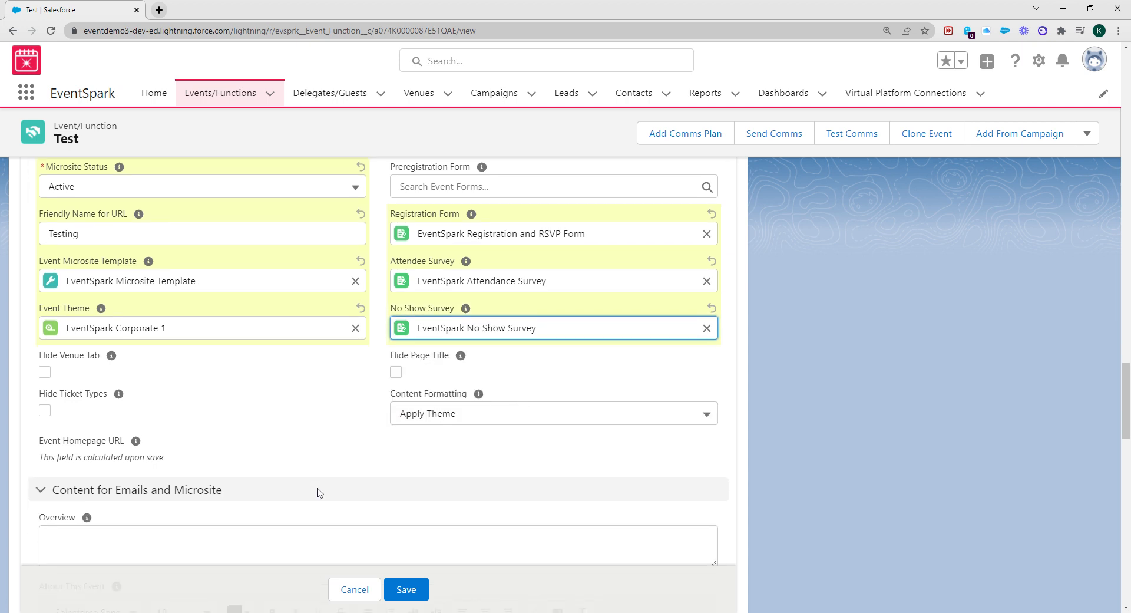
{"action": "scroll", "coordinate": [226, 404], "scroll_direction": "down", "scroll_amount": 1}
{"action": "scroll", "coordinate": [226, 404], "scroll_direction": "up", "scroll_amount": 2}
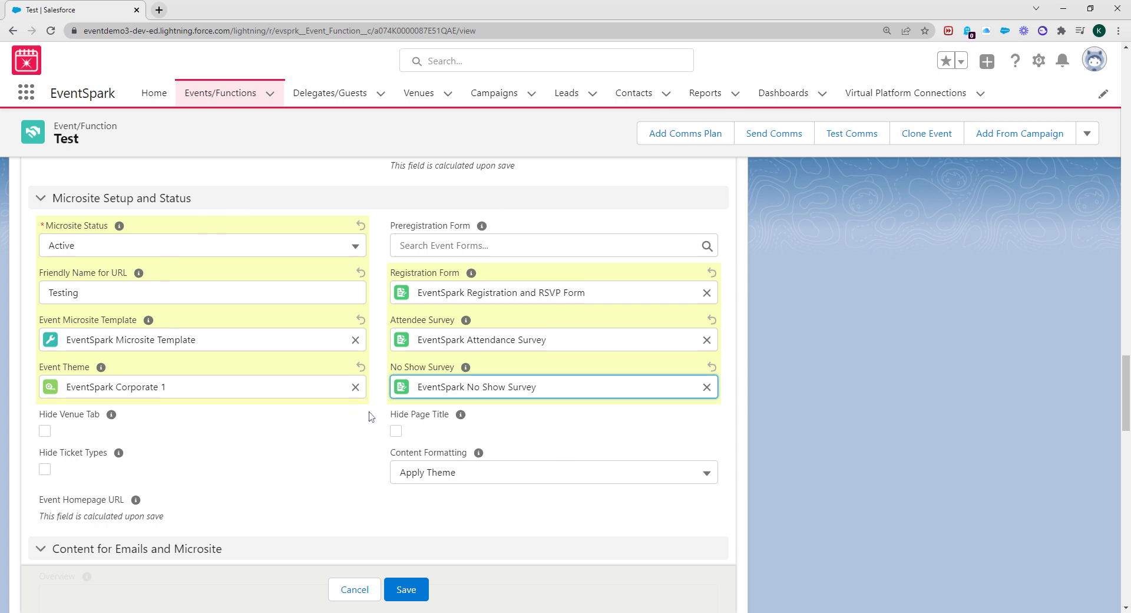
Toggle the Hide Venue Tab and Hide Page Title checkboxes
{"action": "left_click", "coordinate": [349, 415]}
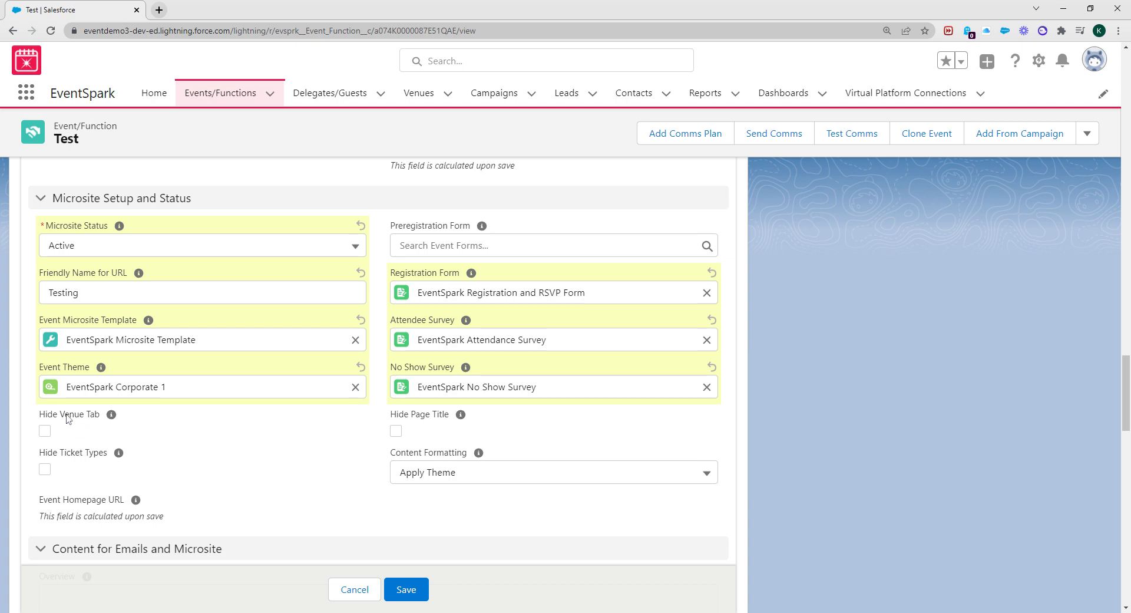
{"action": "left_click", "coordinate": [46, 431]}
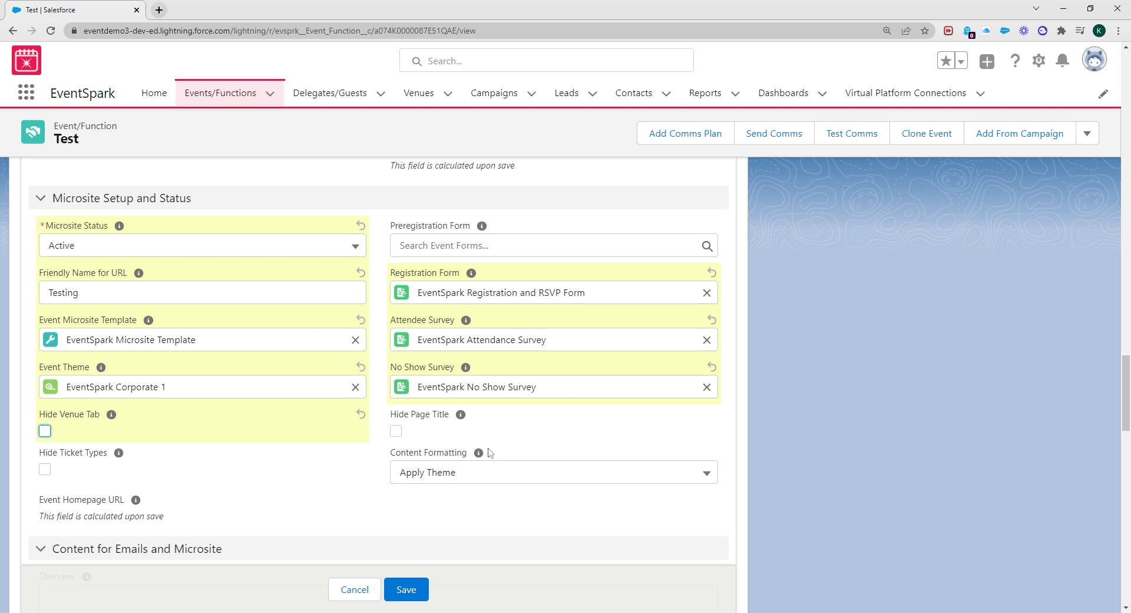
{"action": "left_click", "coordinate": [396, 432]}
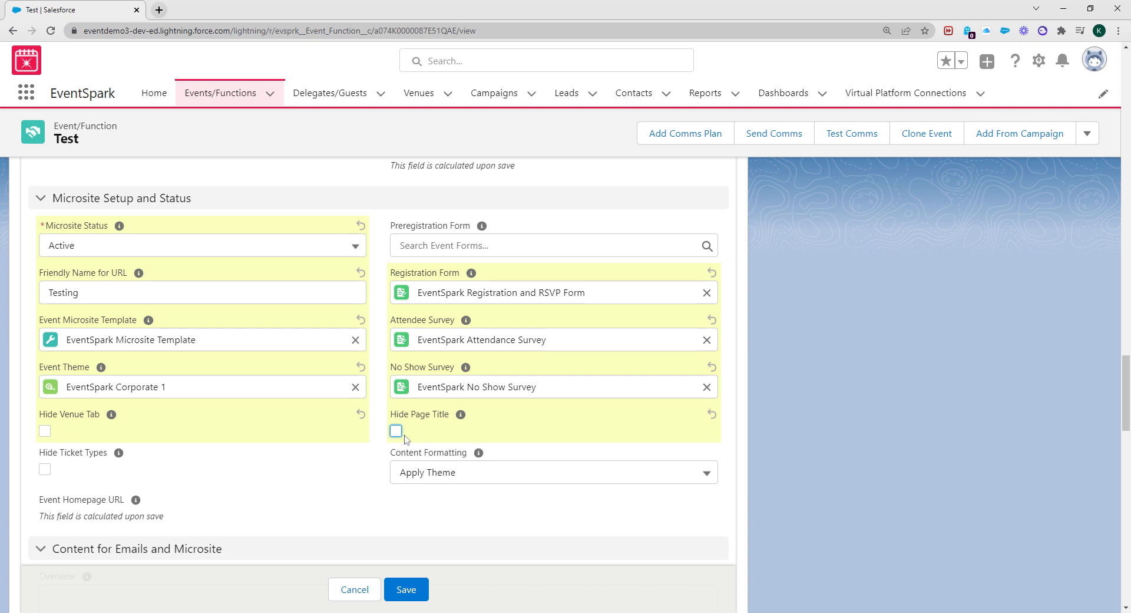
Keep Content Formatting as Apply Theme and save the event record
{"action": "scroll", "coordinate": [212, 474], "scroll_direction": "down", "scroll_amount": 2}
{"action": "scroll", "coordinate": [412, 440], "scroll_direction": "down", "scroll_amount": 1}
{"action": "left_click", "coordinate": [429, 295]}
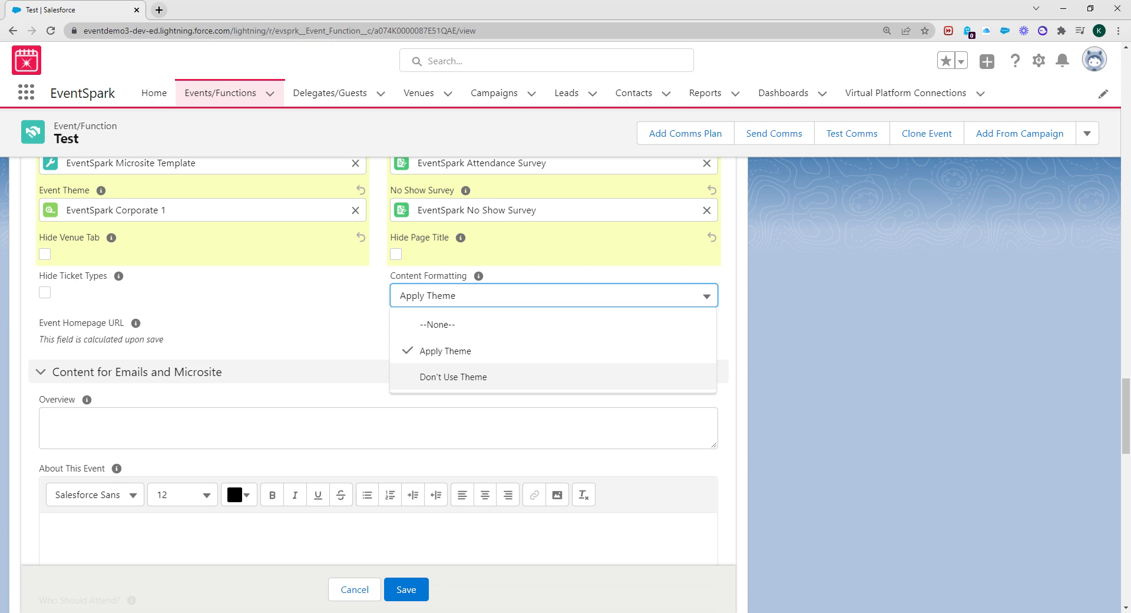
{"action": "left_click", "coordinate": [309, 314]}
{"action": "left_click", "coordinate": [406, 589]}
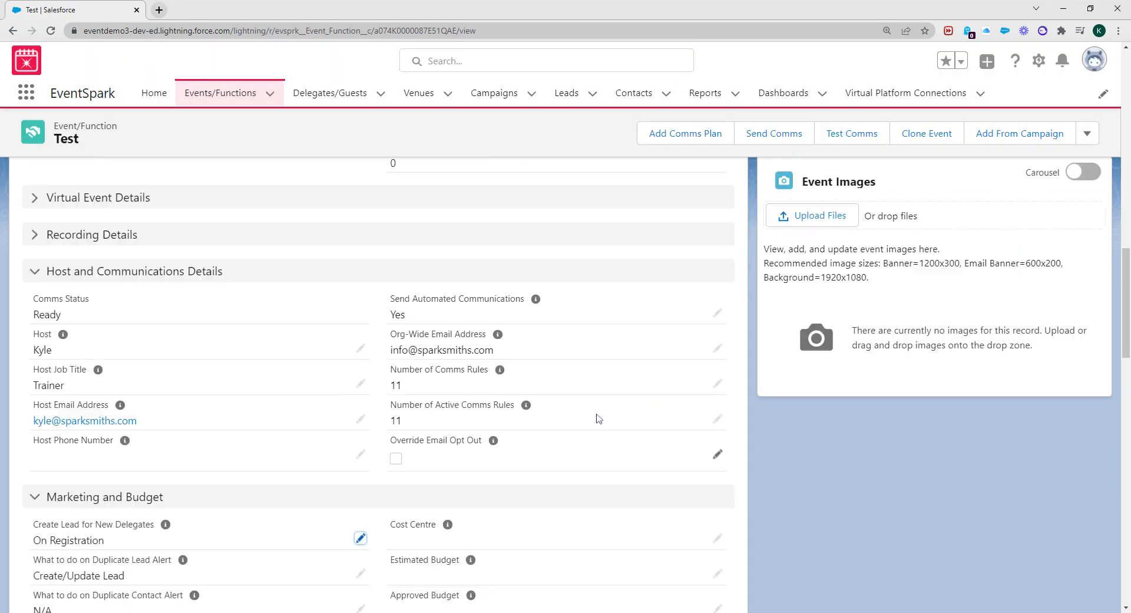
Scroll back to the top of the saved Test event record
{"action": "scroll", "coordinate": [599, 419], "scroll_direction": "up", "scroll_amount": 20}
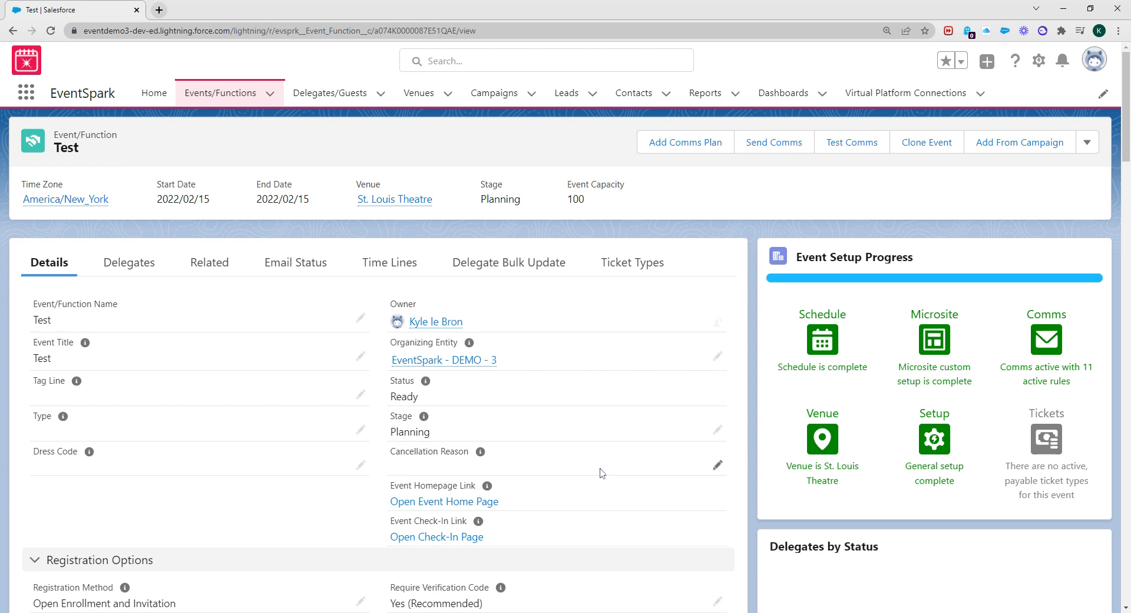